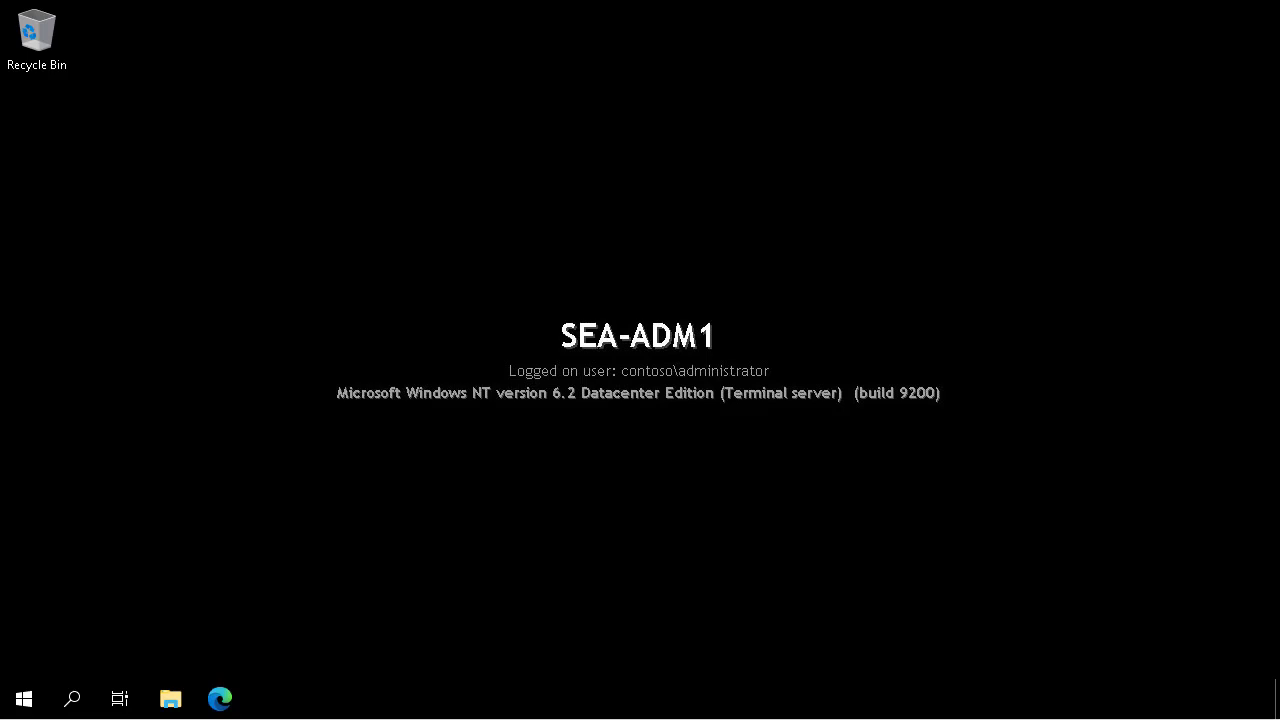
Open the Windows Administrative Tools folder from the Start menu.
{"action": "left_click", "coordinate": [24, 703]}
{"action": "left_click", "coordinate": [394, 317]}
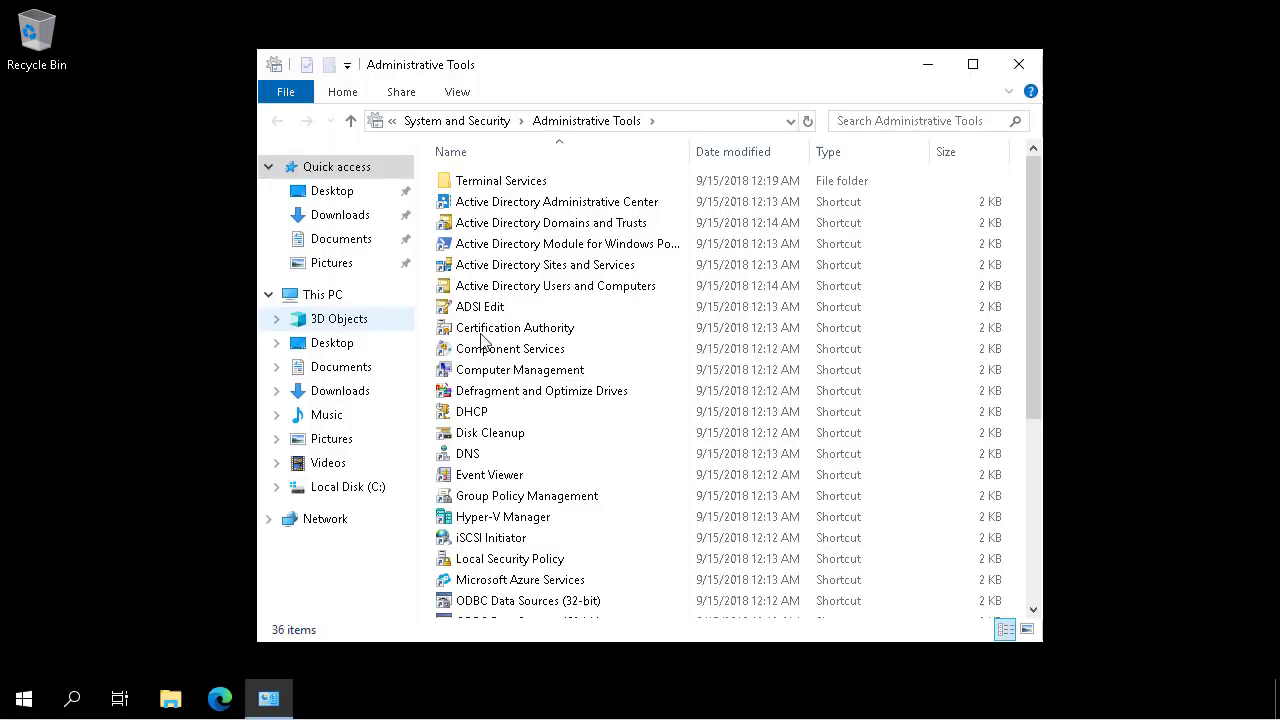
Launch DNS Manager and add a tailwindtraders.net conditional forwarder with master server 172.16.10.145.
{"action": "left_click", "coordinate": [457, 455]}
{"action": "double_click", "coordinate": [457, 455]}
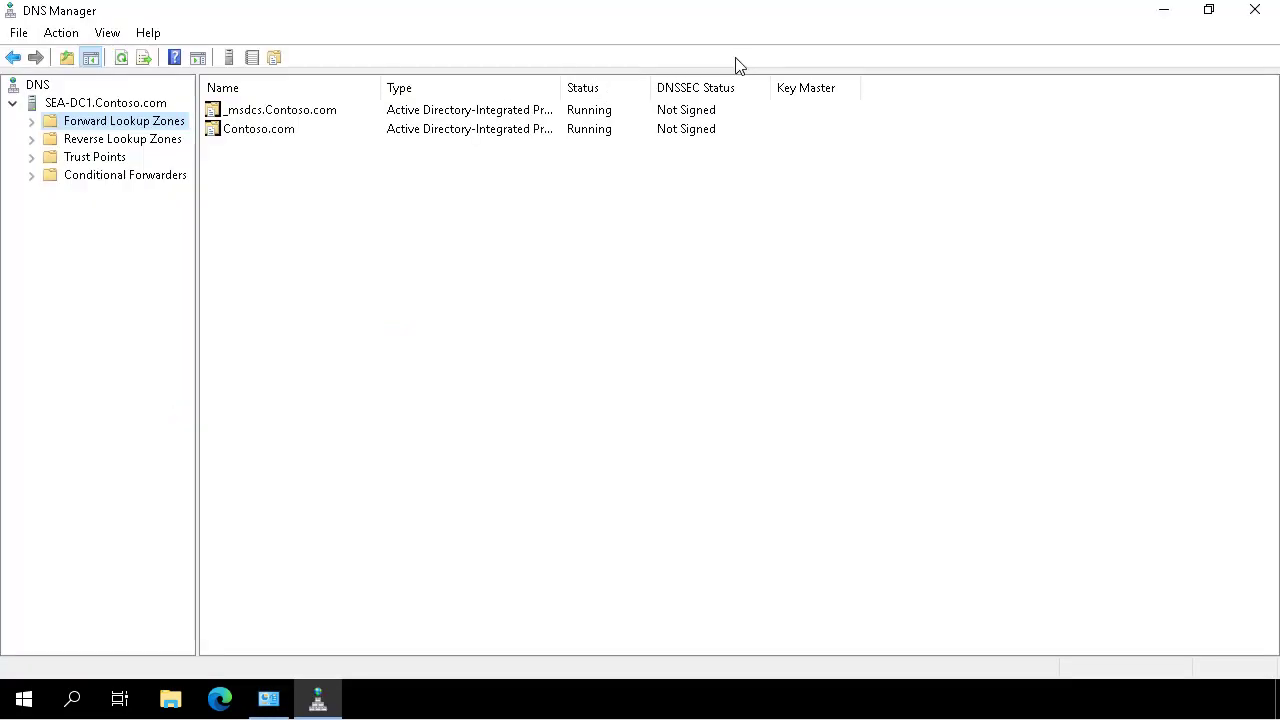
{"action": "left_click", "coordinate": [125, 177]}
{"action": "right_click", "coordinate": [125, 178]}
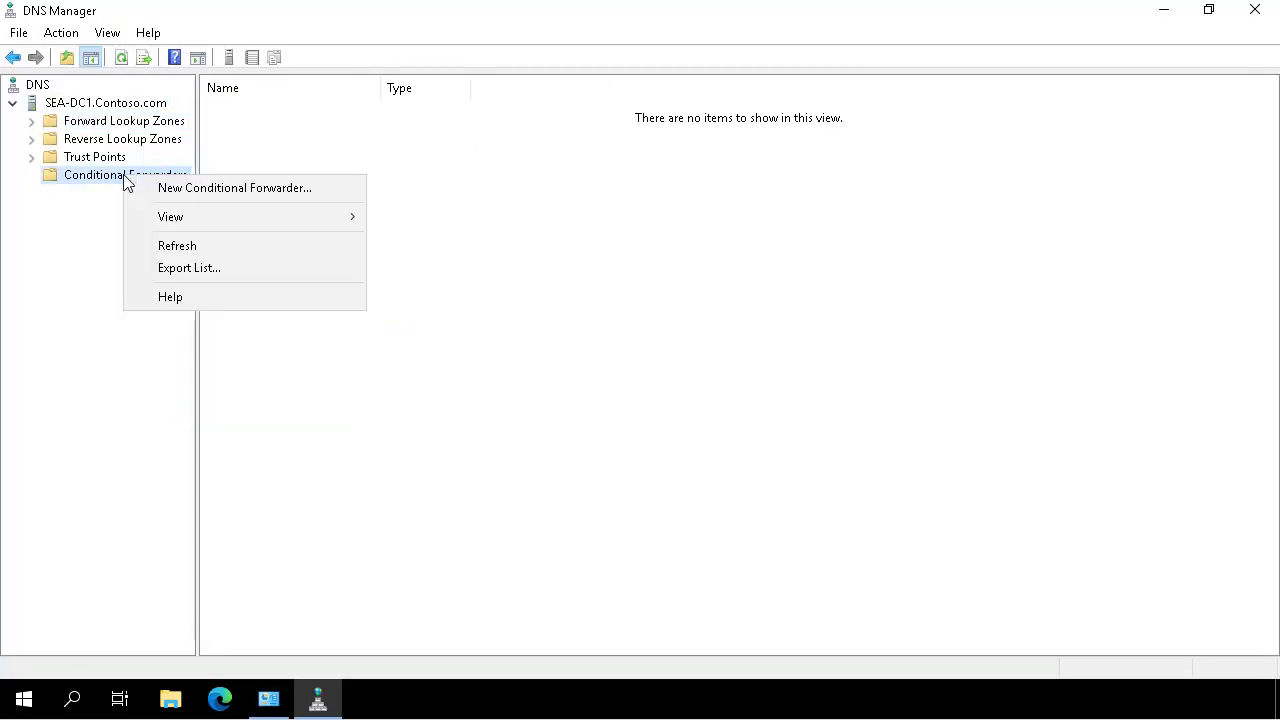
{"action": "left_click", "coordinate": [170, 187]}
{"action": "type", "text": "tail"}
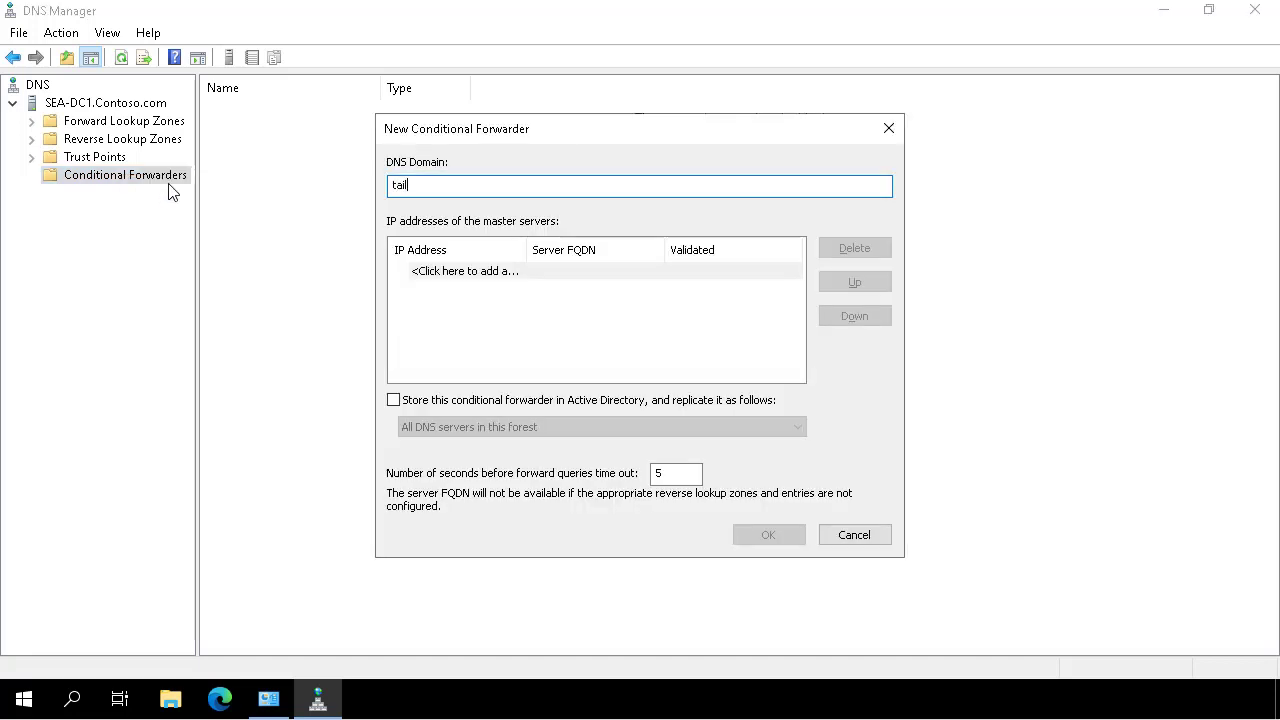
{"action": "type", "text": "windtraders.net"}
{"action": "left_click", "coordinate": [432, 278]}
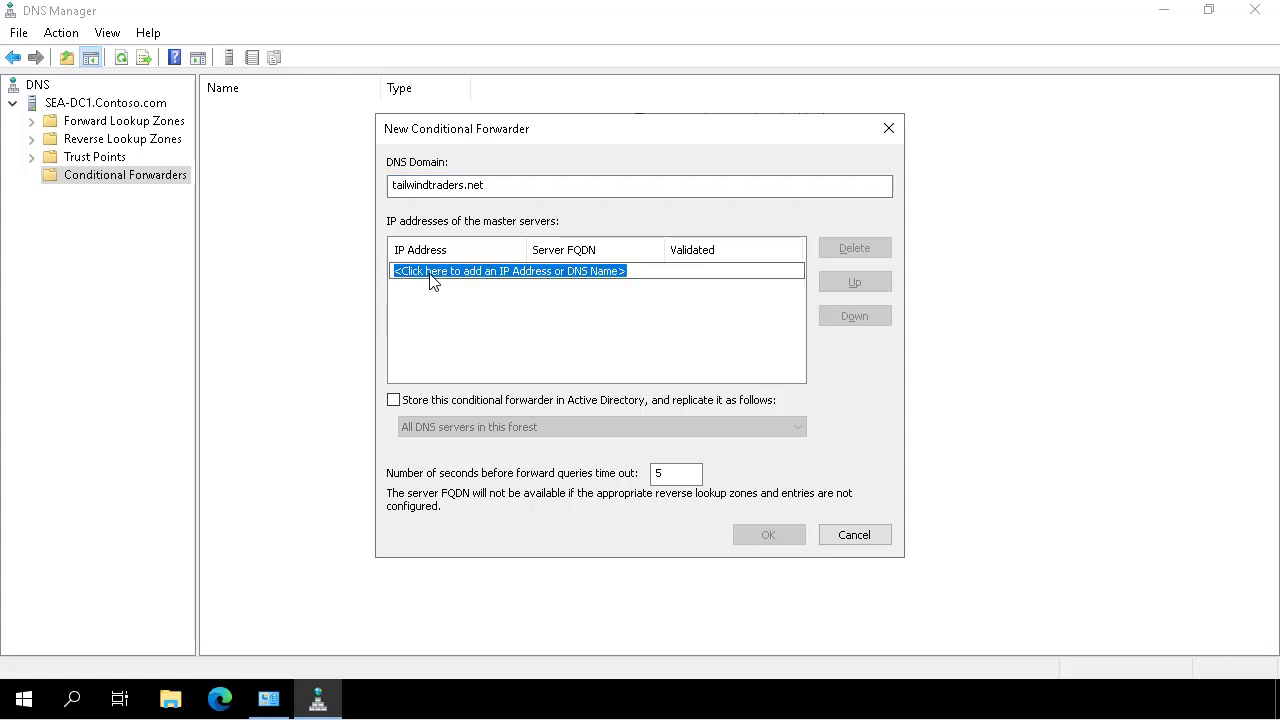
{"action": "type", "text": "172.16"}
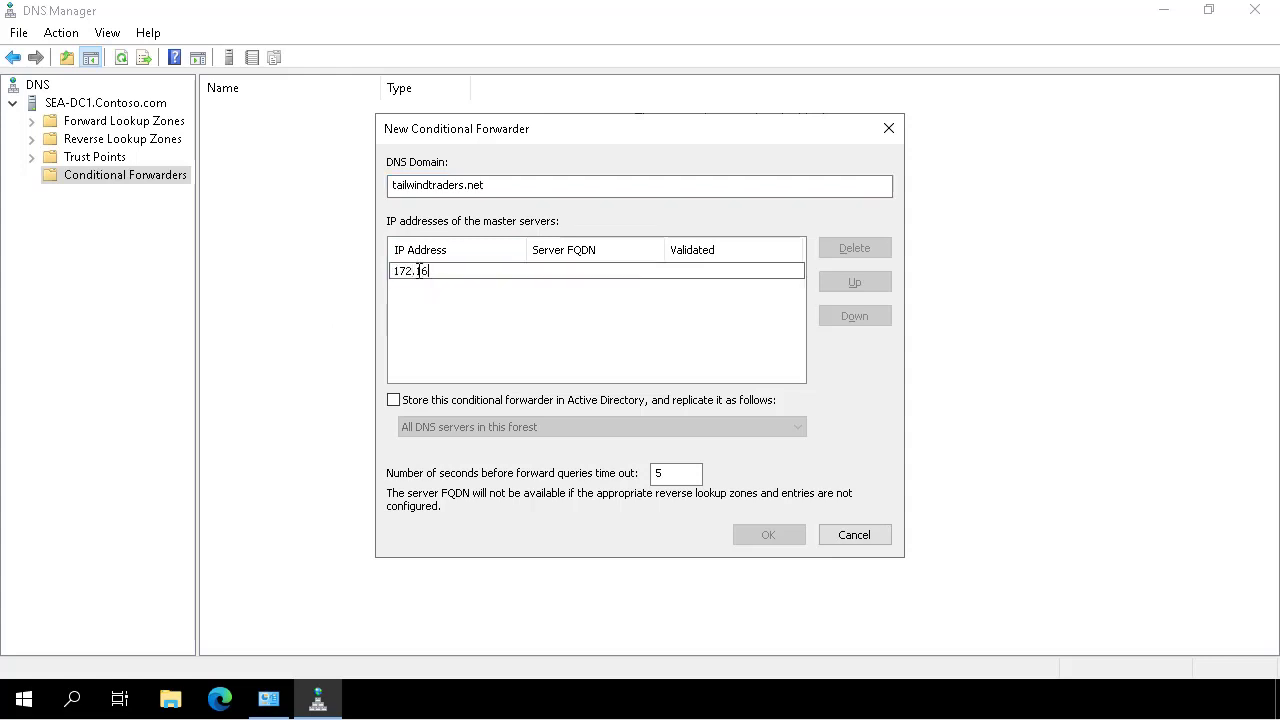
{"action": "type", "text": ".10.145"}
{"action": "key", "text": "Return"}
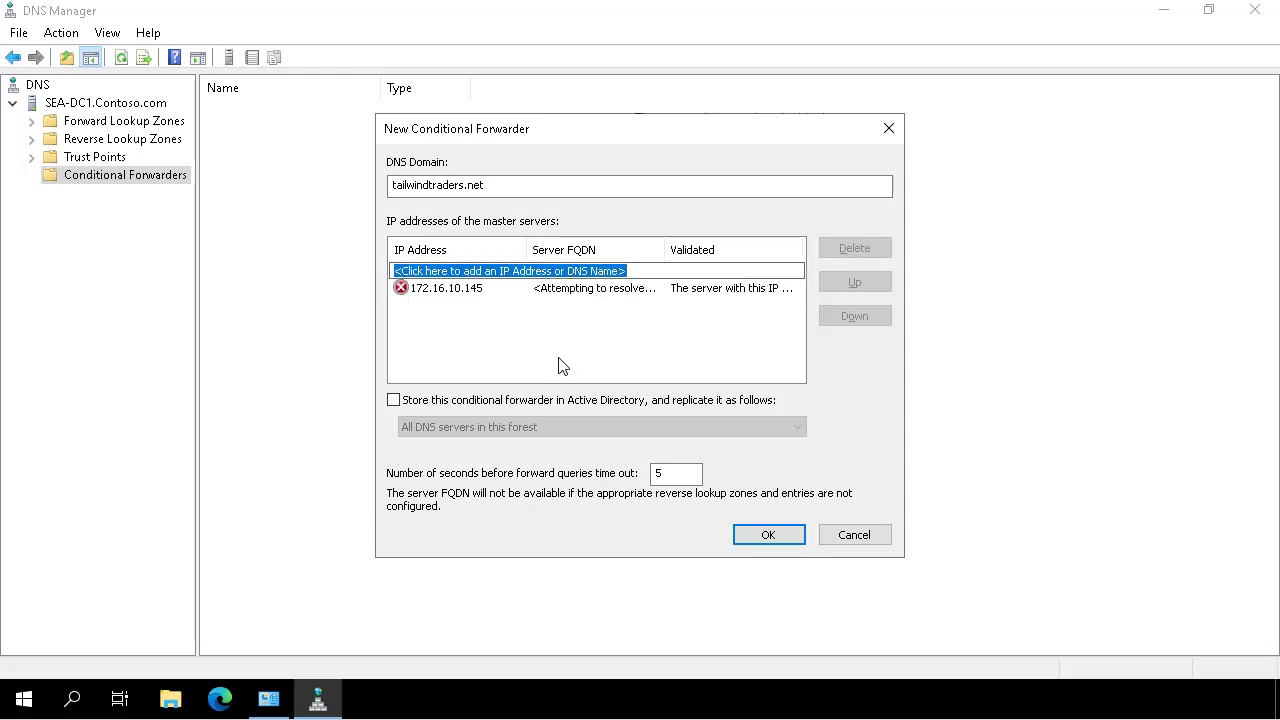
{"action": "left_click", "coordinate": [768, 537]}
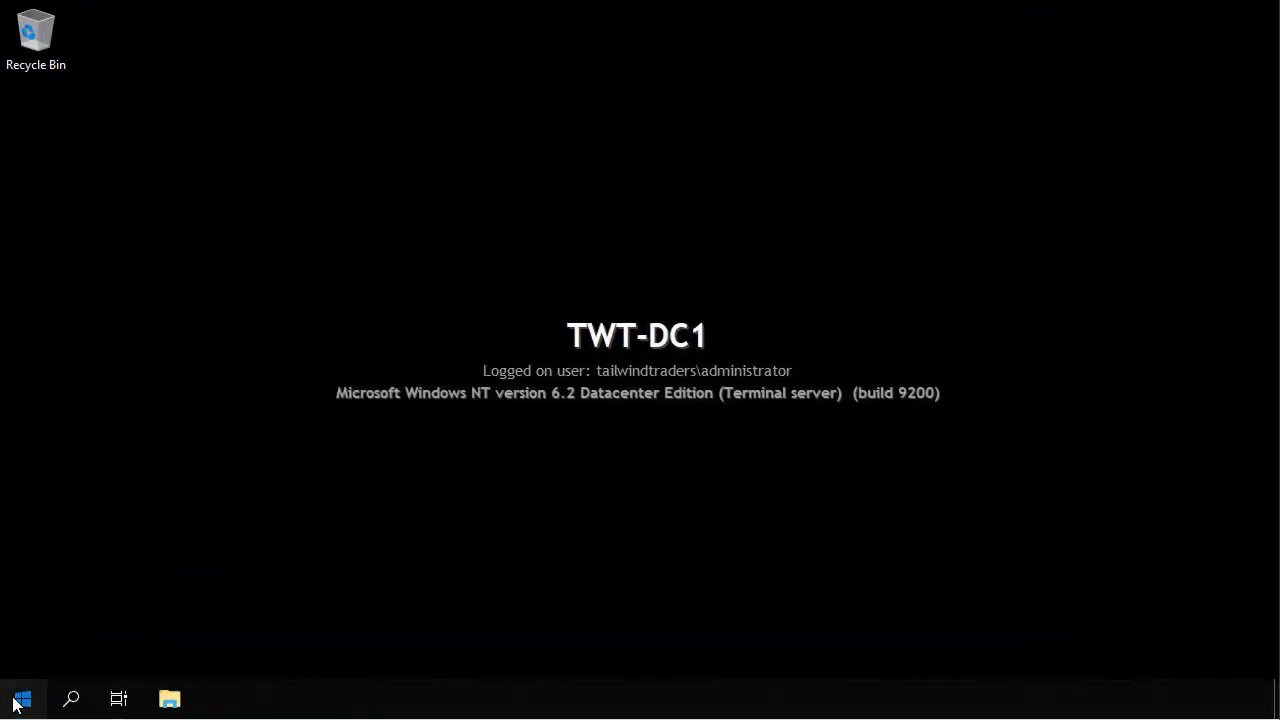
On TWT-DC1, open Windows Administrative Tools and select the DNS shortcut.
{"action": "left_click", "coordinate": [18, 702]}
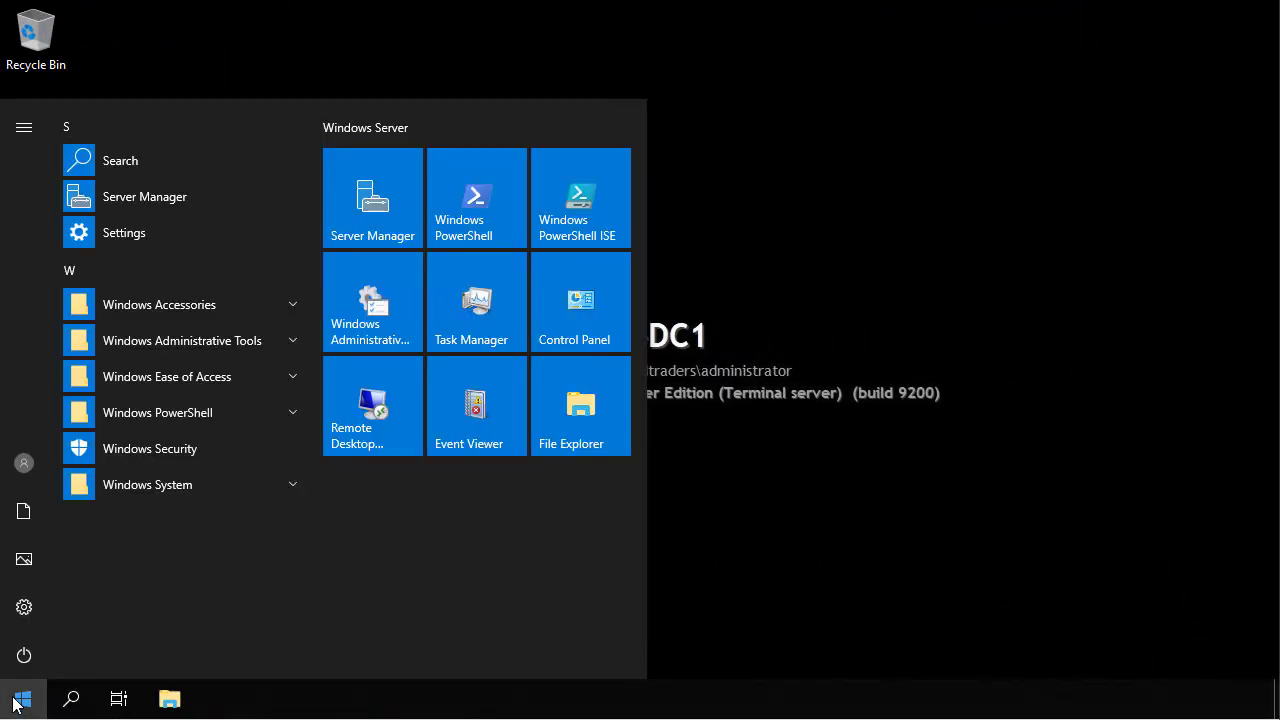
{"action": "left_click", "coordinate": [378, 267]}
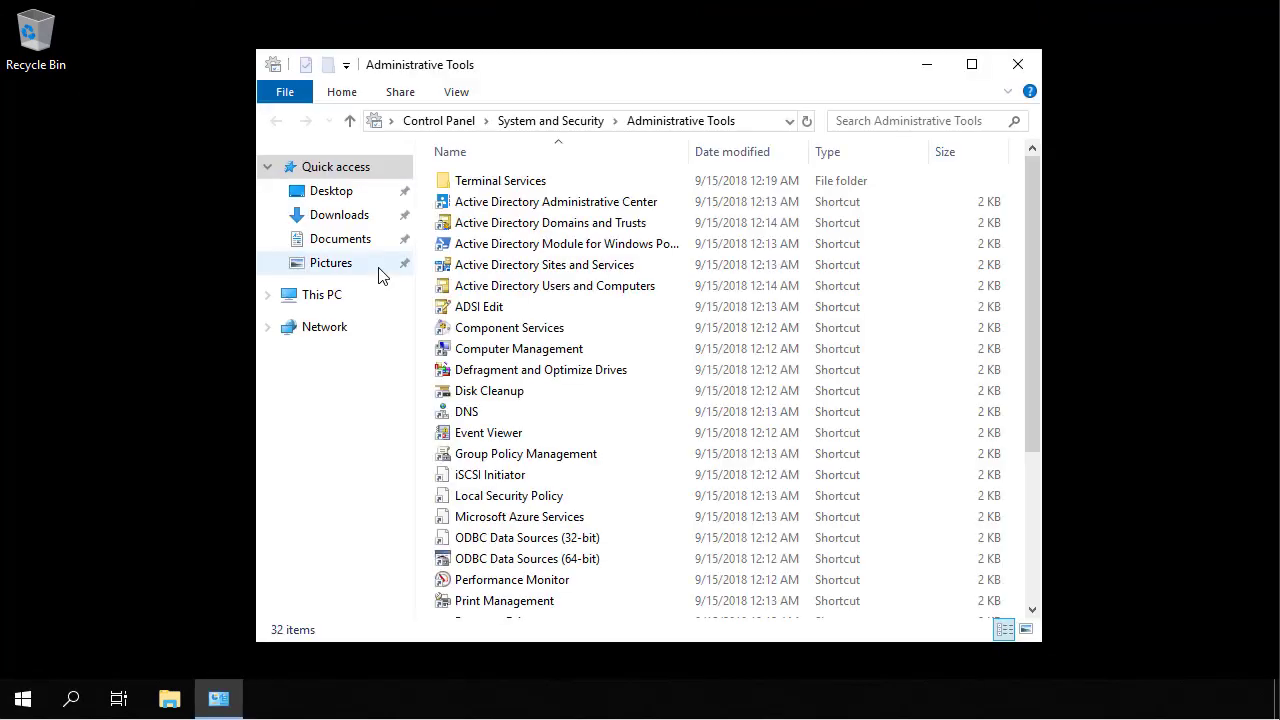
{"action": "left_click", "coordinate": [474, 416]}
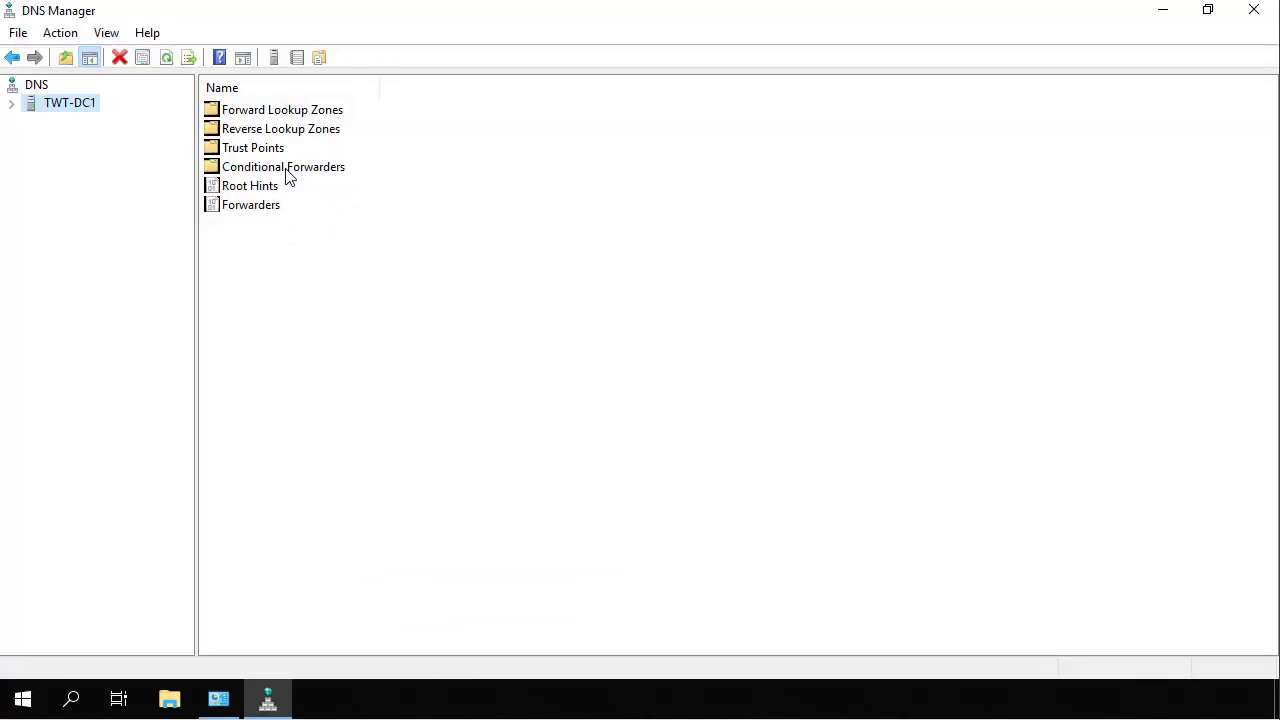
Launch DNS on TWT-DC1 and add a contoso.com conditional forwarder with master server 172.16.10.10.
{"action": "double_click", "coordinate": [286, 166]}
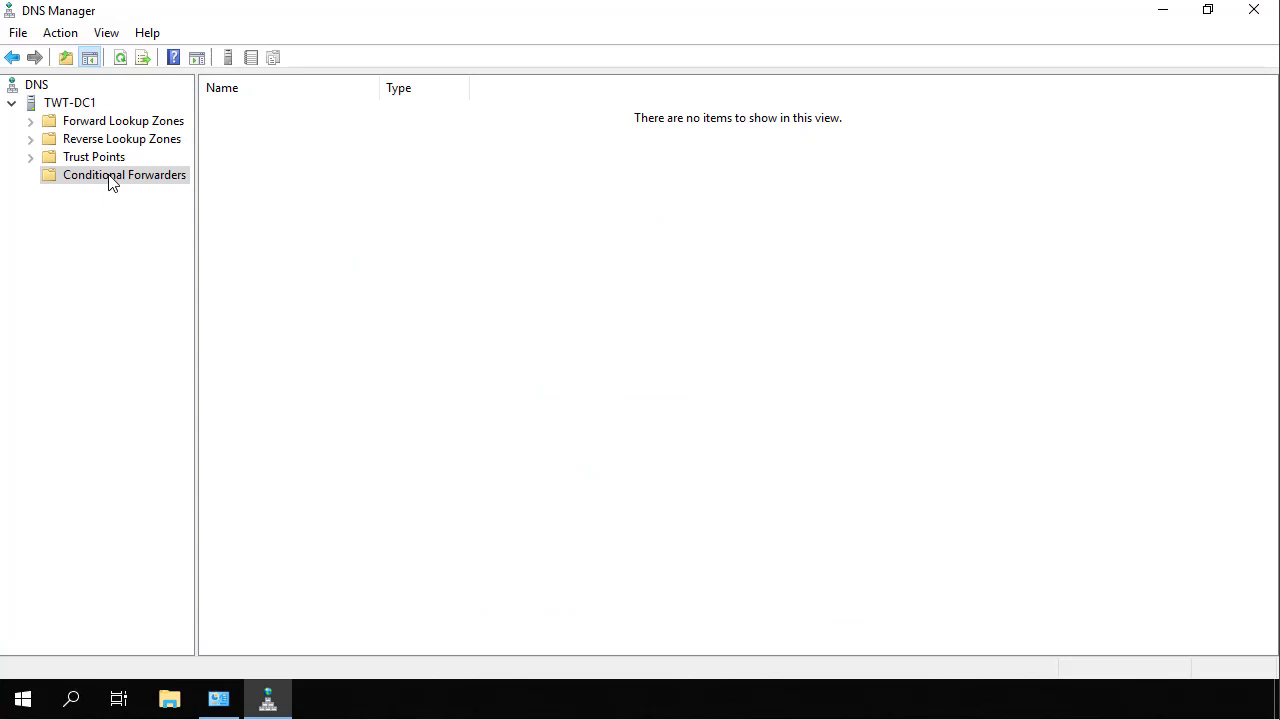
{"action": "right_click", "coordinate": [110, 177]}
{"action": "left_click", "coordinate": [146, 186]}
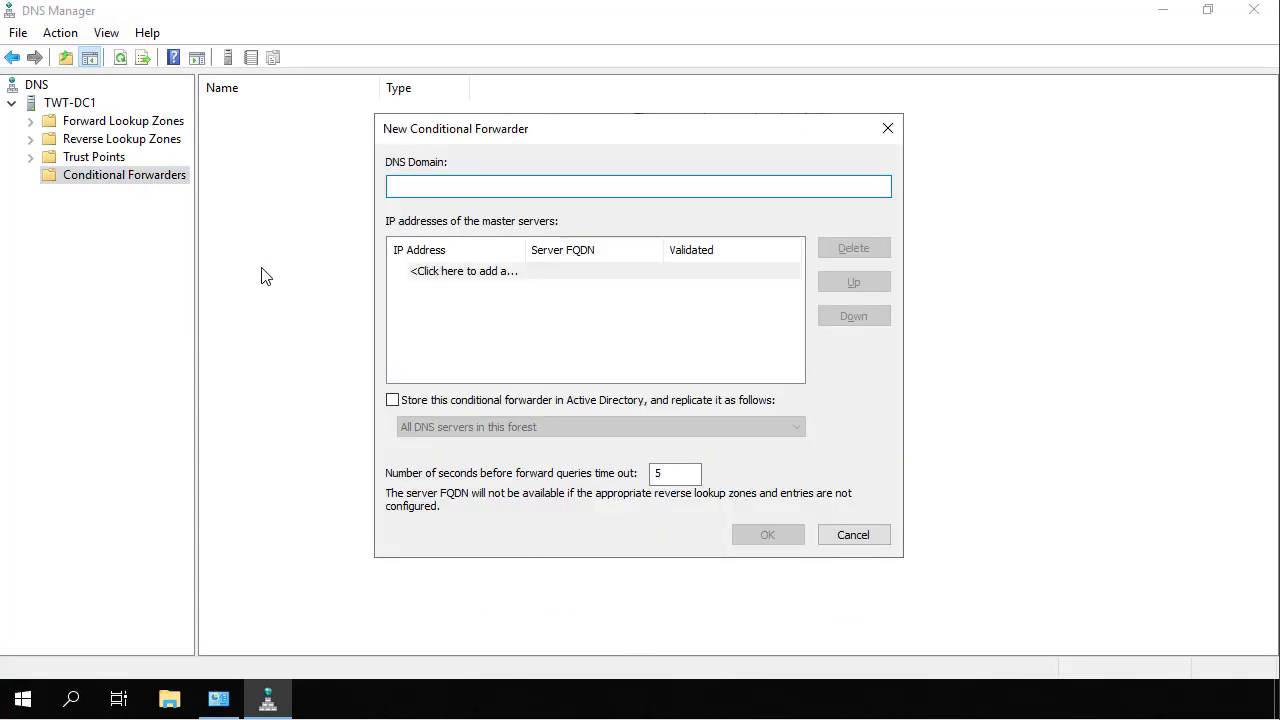
{"action": "type", "text": "contoso.com"}
{"action": "left_click", "coordinate": [445, 276]}
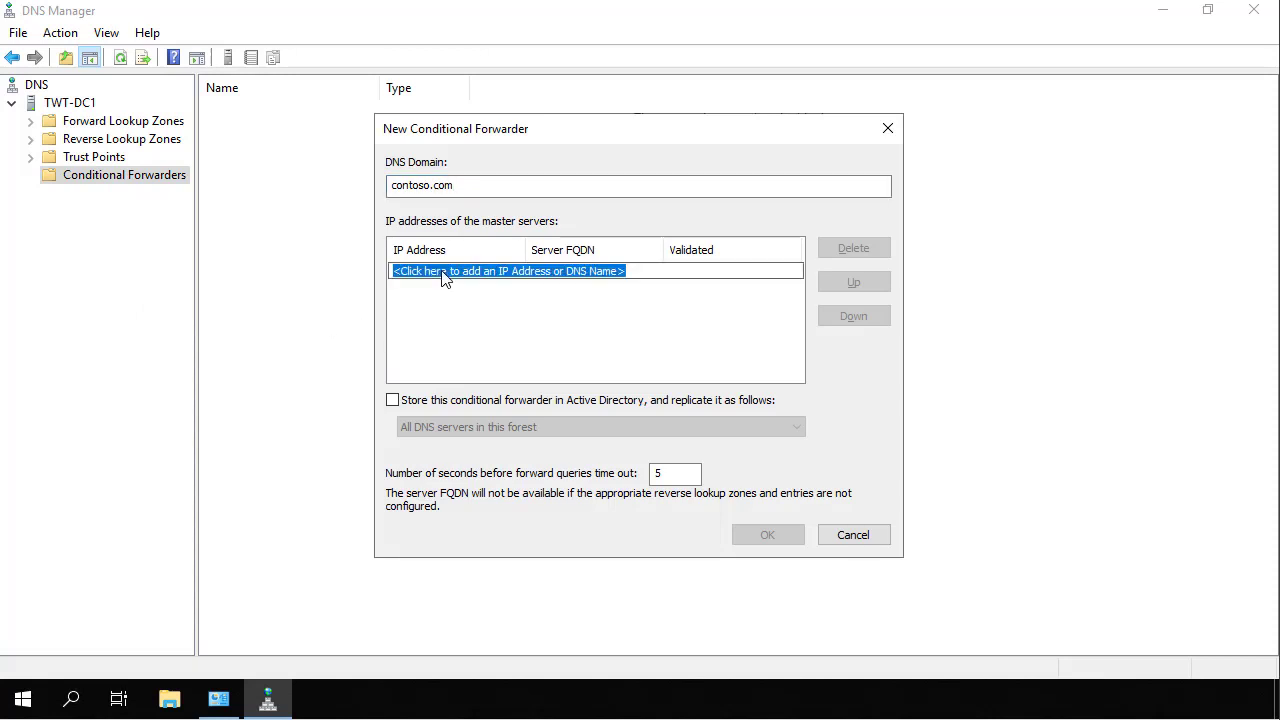
{"action": "type", "text": "172.16."}
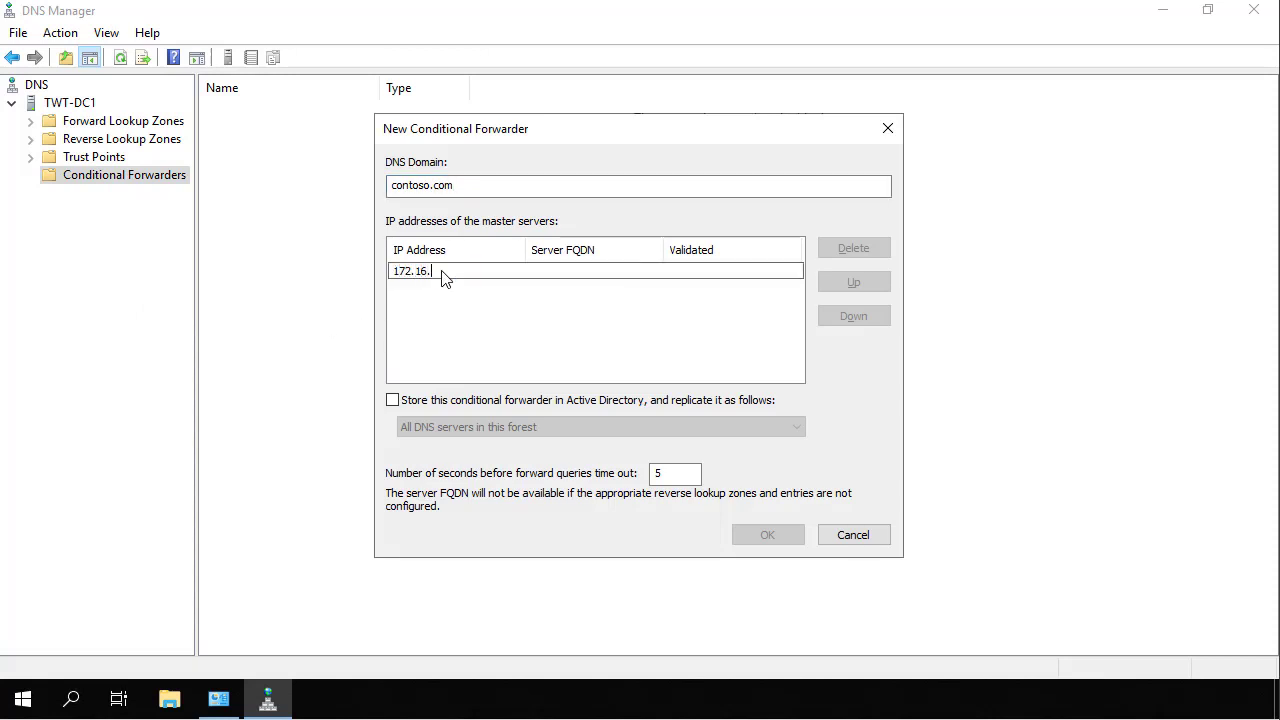
{"action": "type", "text": "10.10"}
{"action": "key", "text": "Return"}
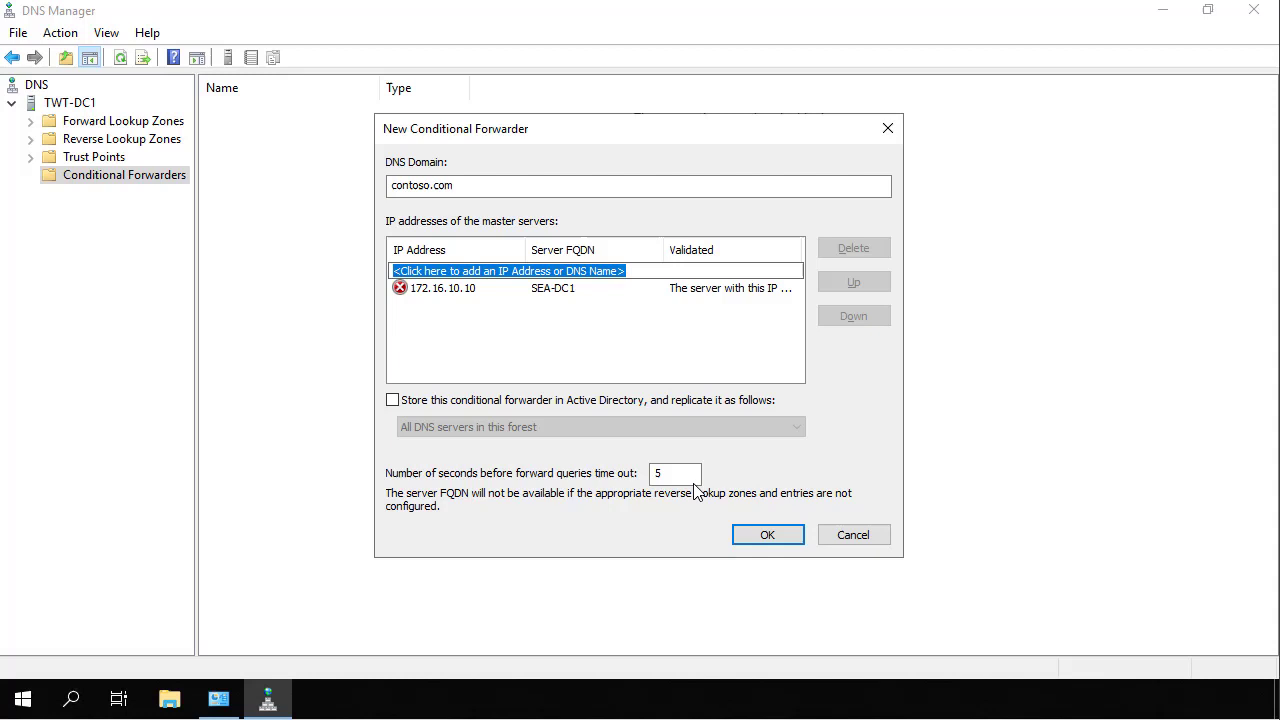
{"action": "left_click", "coordinate": [760, 536]}
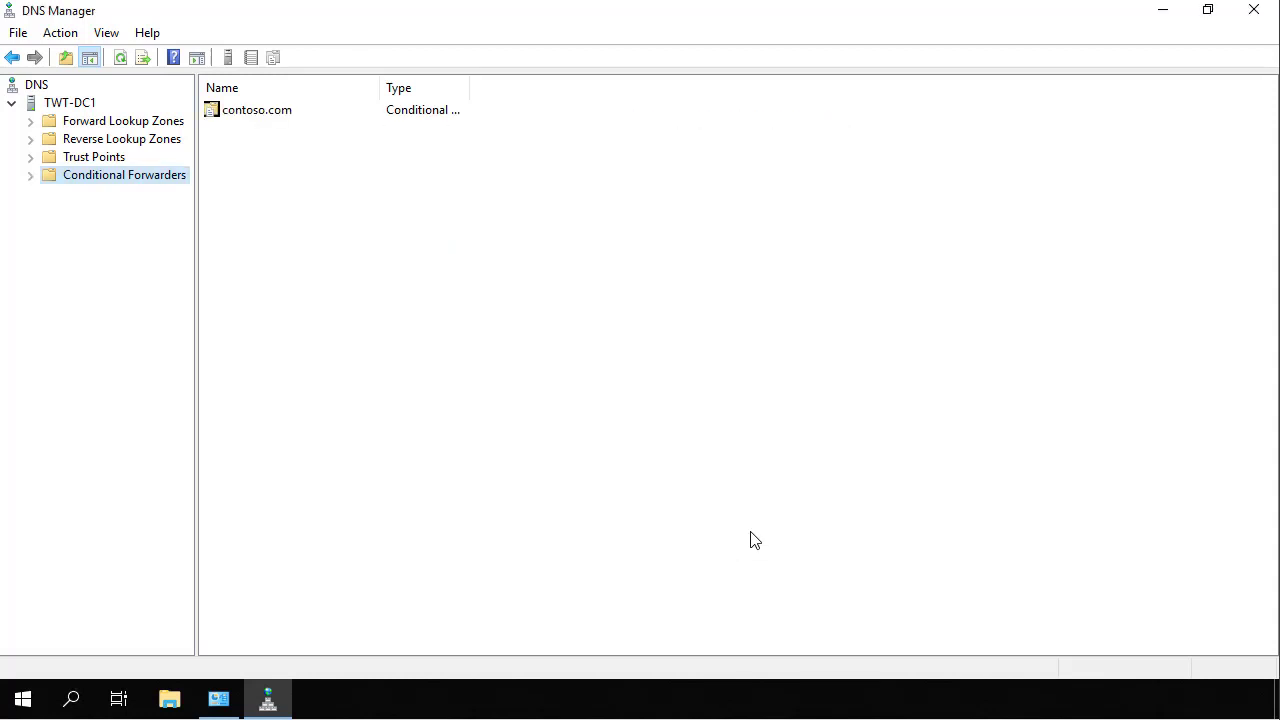
Close DNS Manager and view the Trusts tab of tailwindtraders.net properties in Domains and Trusts.
{"action": "left_click", "coordinate": [1256, 10]}
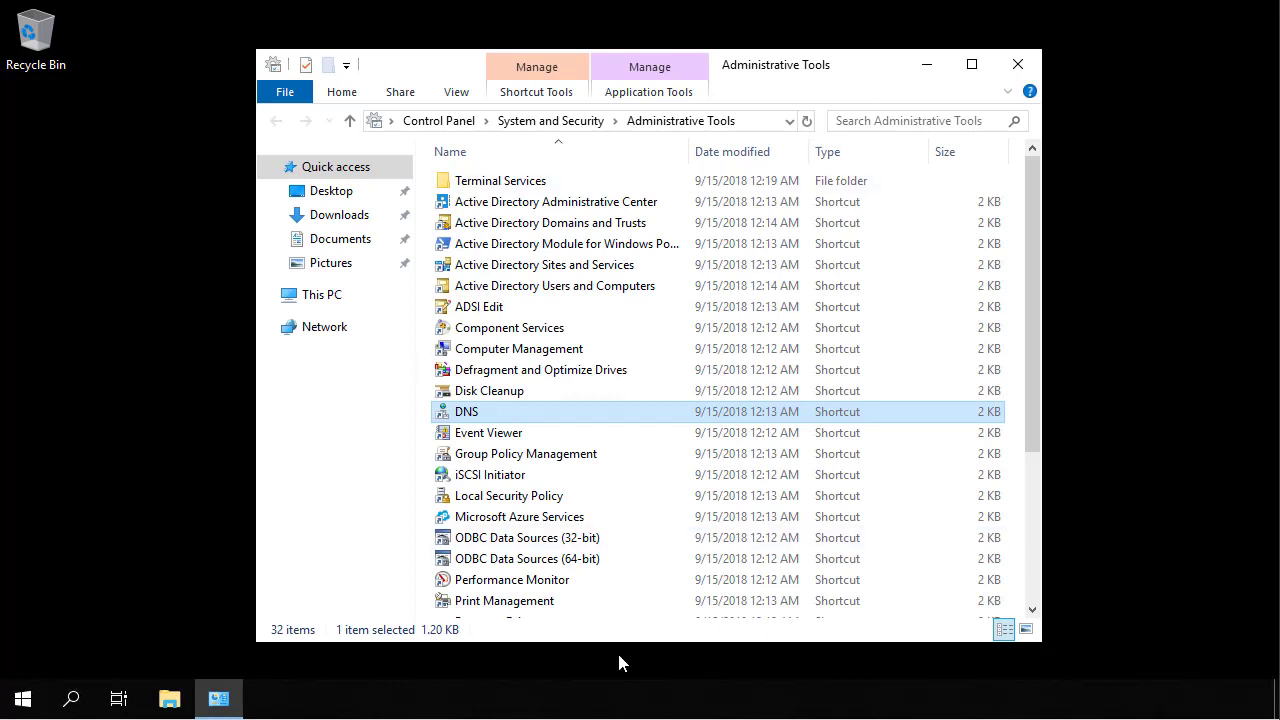
{"action": "double_click", "coordinate": [593, 232]}
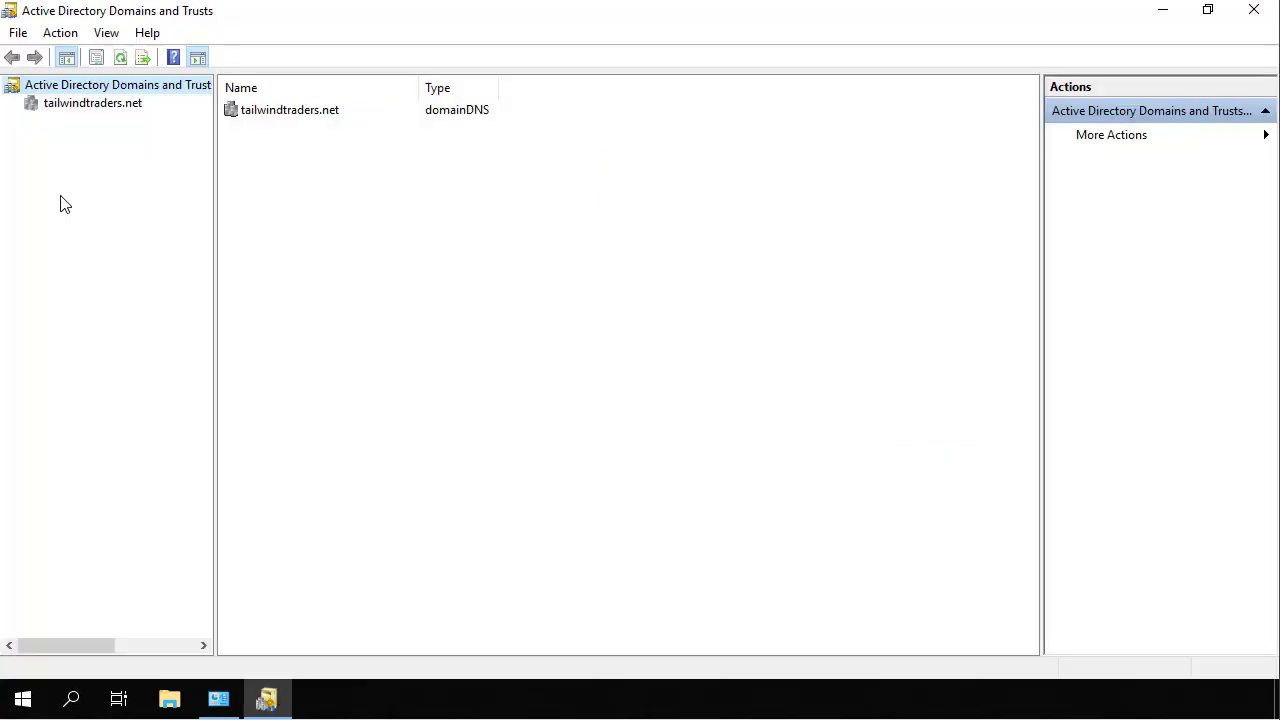
{"action": "left_click", "coordinate": [109, 108]}
{"action": "right_click", "coordinate": [109, 108]}
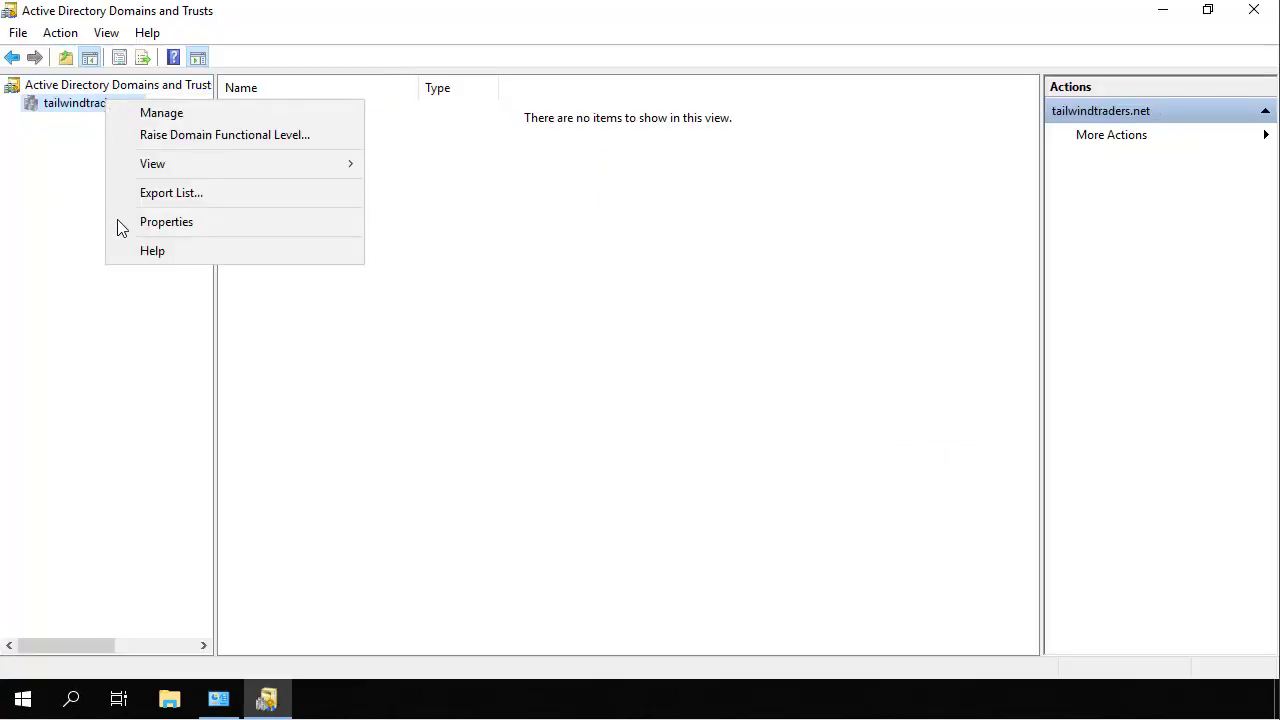
{"action": "left_click", "coordinate": [120, 224]}
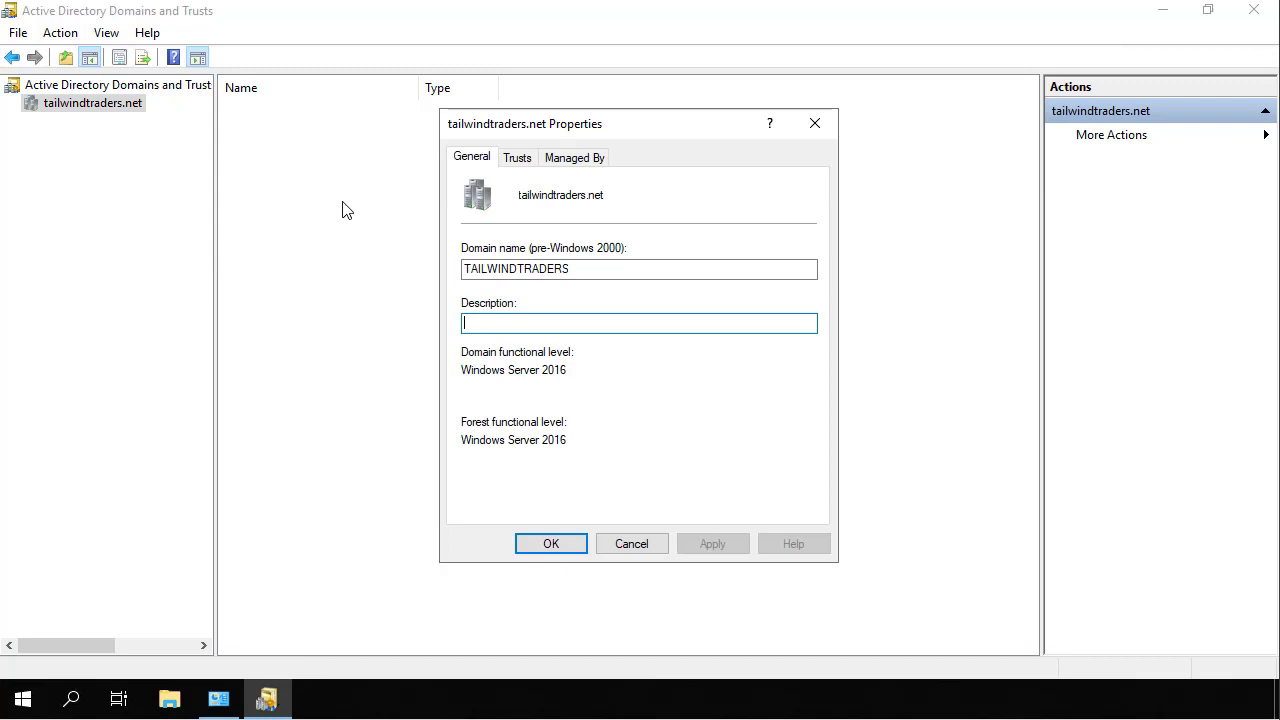
{"action": "left_click", "coordinate": [518, 160]}
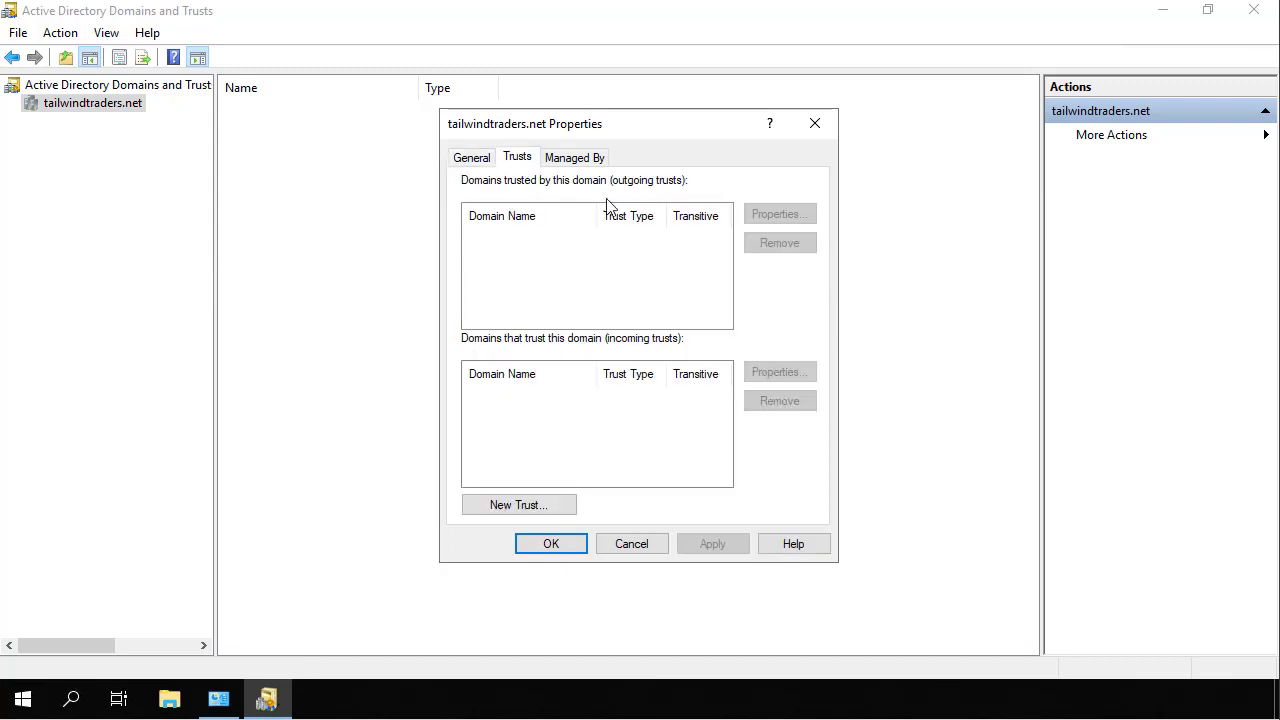
Start a new trust with contoso.com as a two-way forest trust.
{"action": "left_click", "coordinate": [535, 506]}
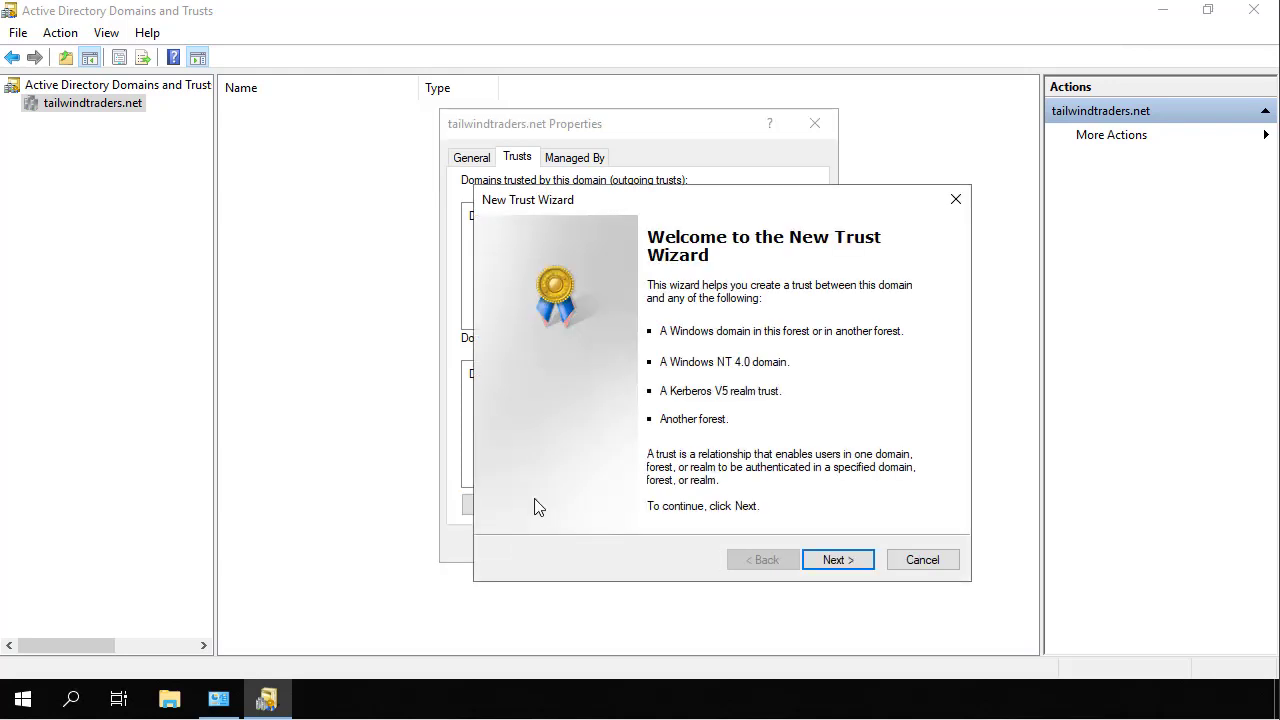
{"action": "left_click", "coordinate": [838, 560]}
{"action": "type", "text": "co"}
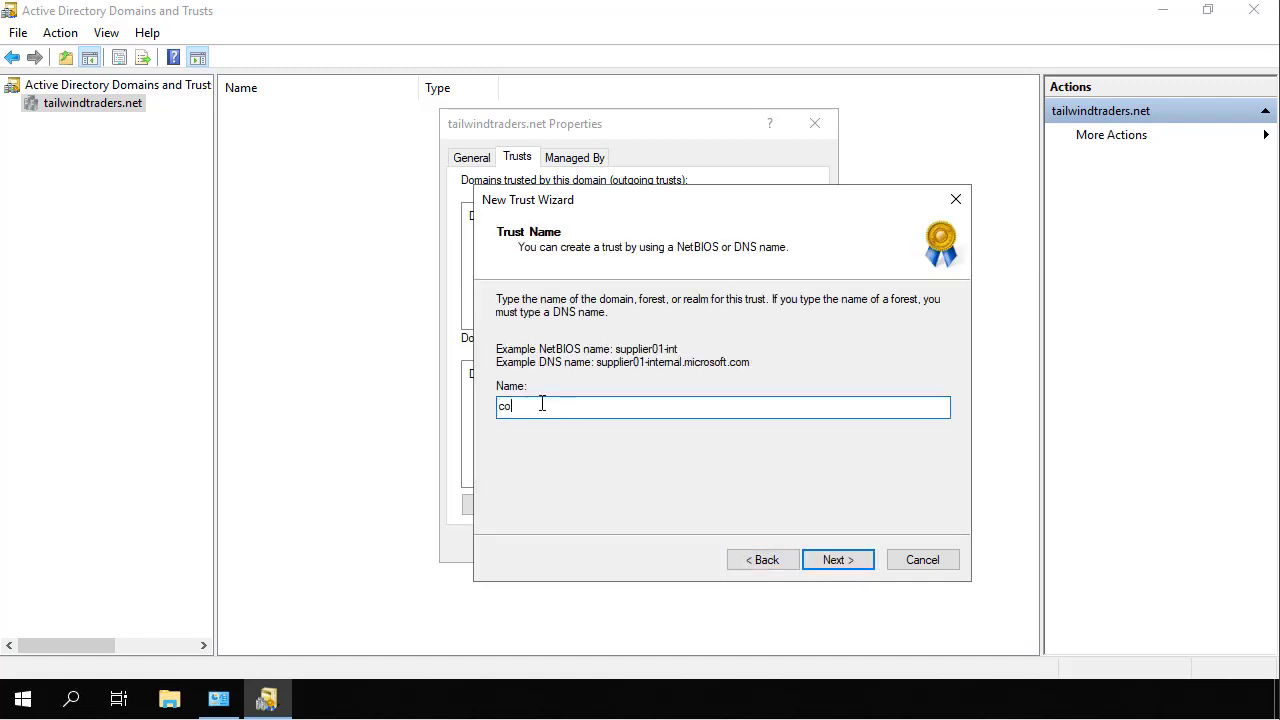
{"action": "type", "text": "ntoso.com"}
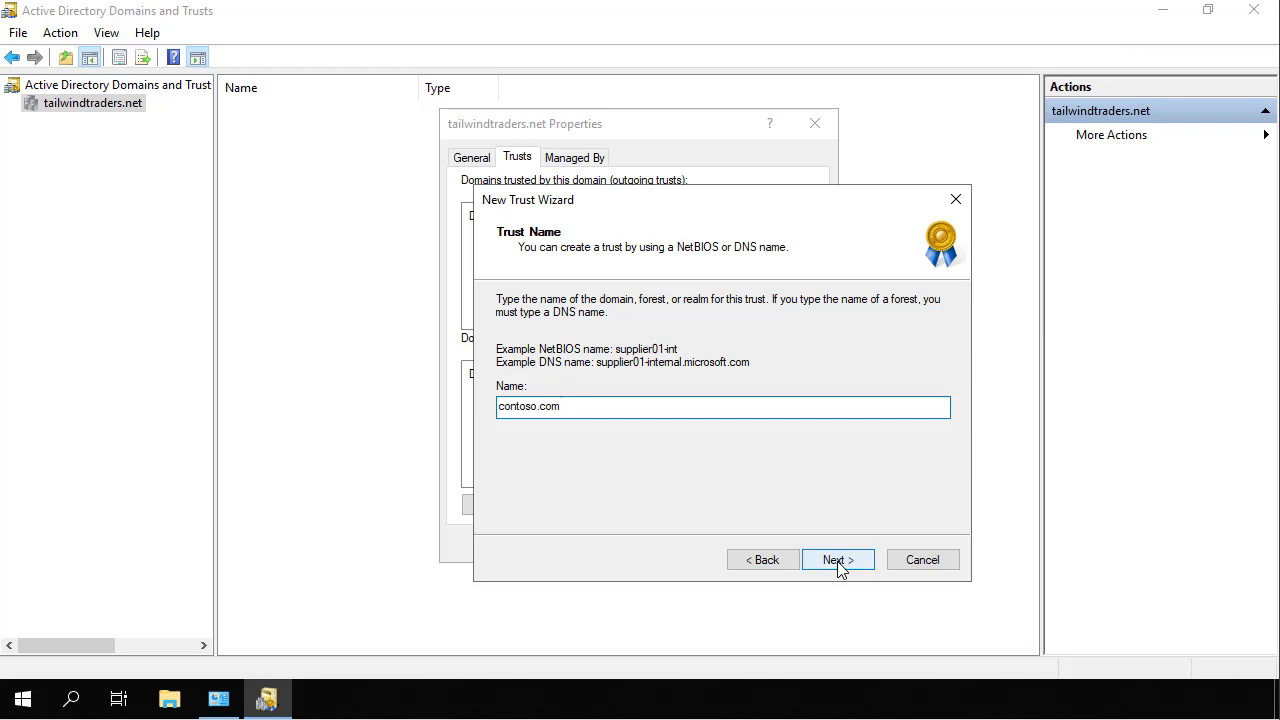
{"action": "left_click", "coordinate": [838, 562]}
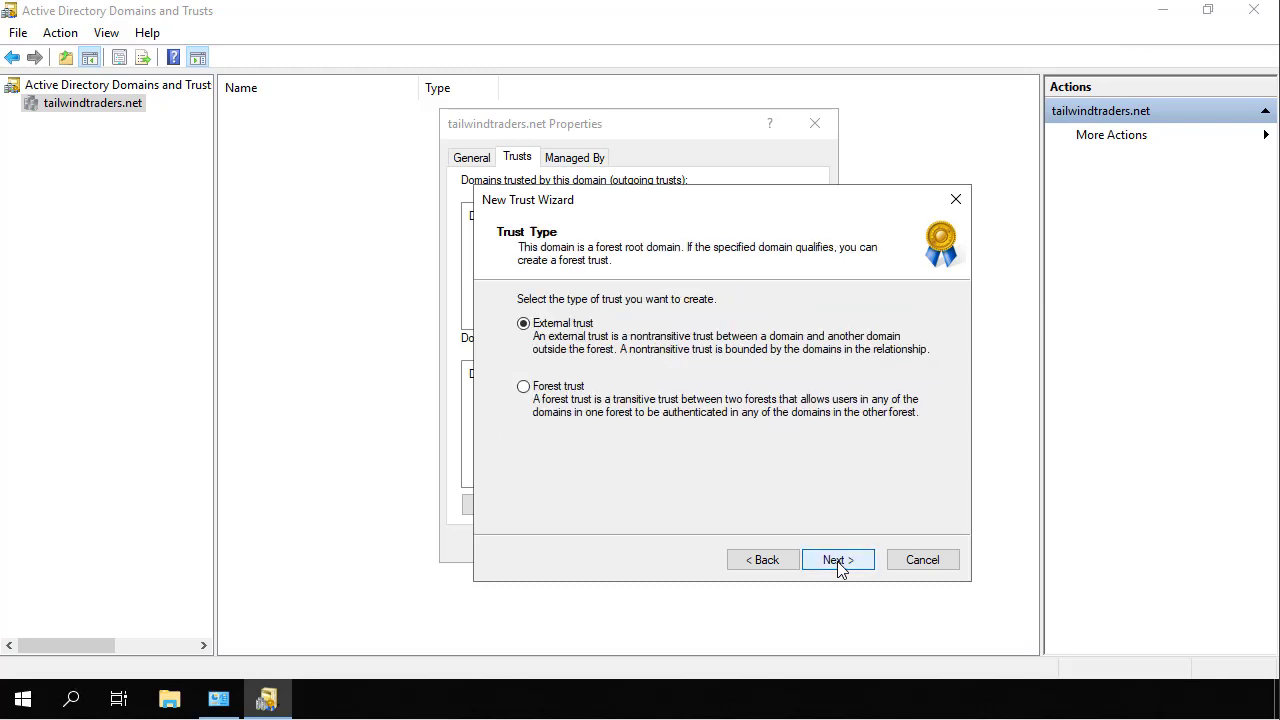
{"action": "left_click", "coordinate": [580, 390]}
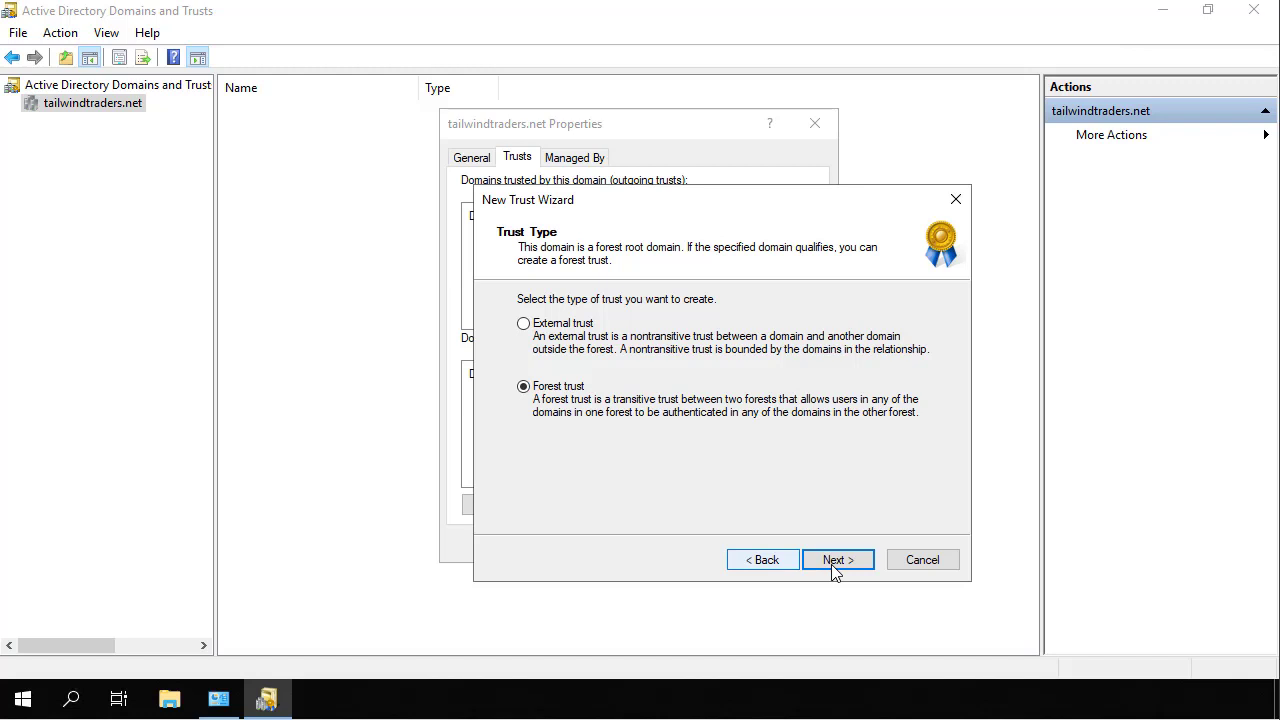
{"action": "left_click", "coordinate": [835, 560]}
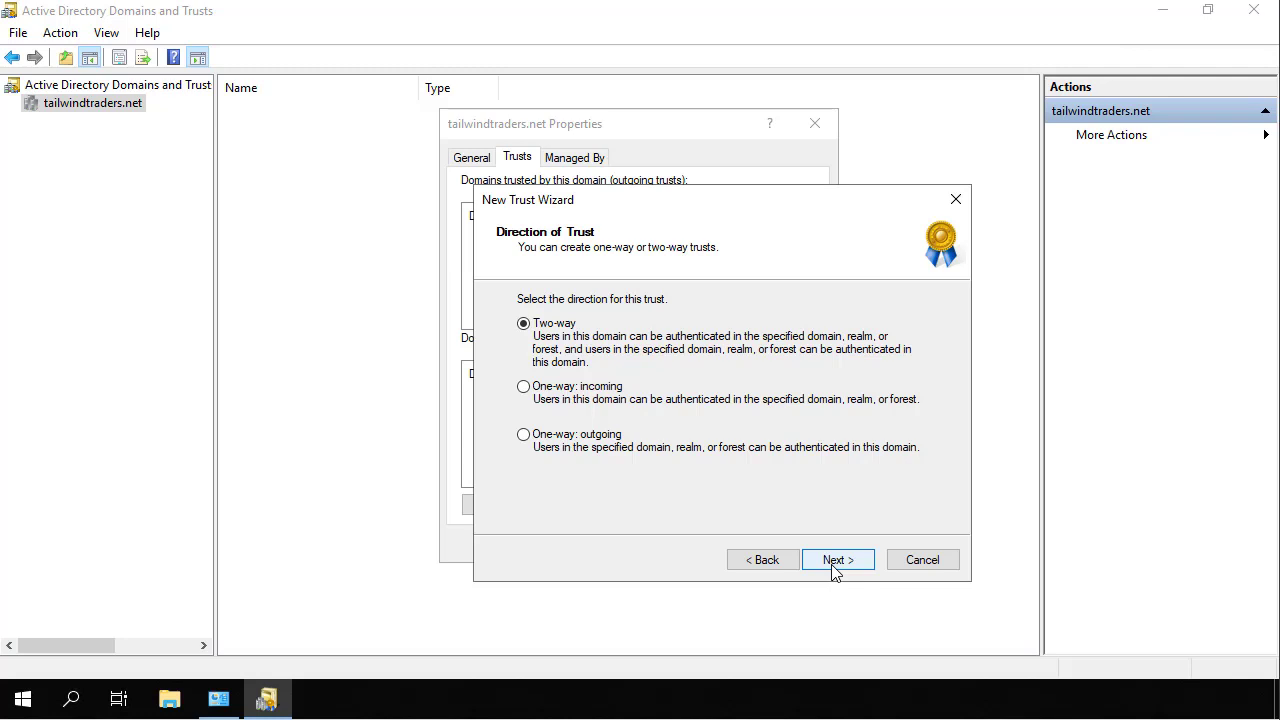
{"action": "left_click", "coordinate": [836, 560]}
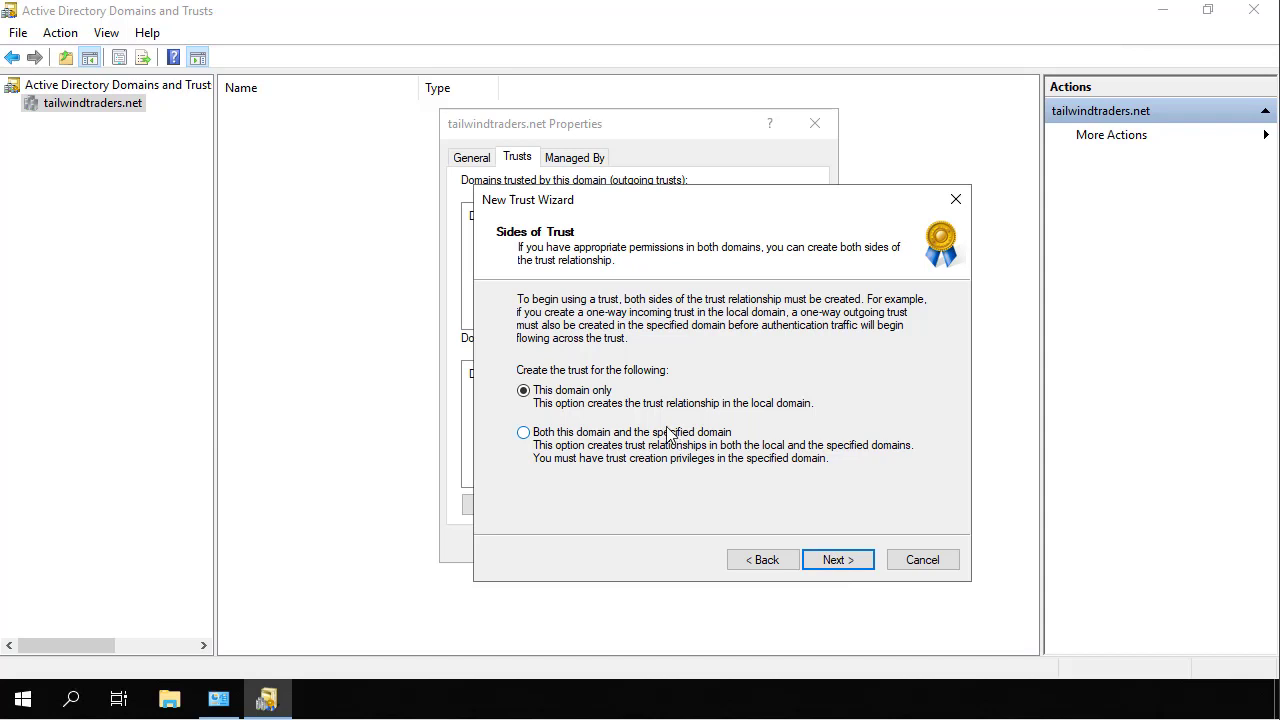
Create the trust in both domains, entering the contoso.com administrator user name and password.
{"action": "left_click", "coordinate": [668, 436]}
{"action": "left_click", "coordinate": [838, 558]}
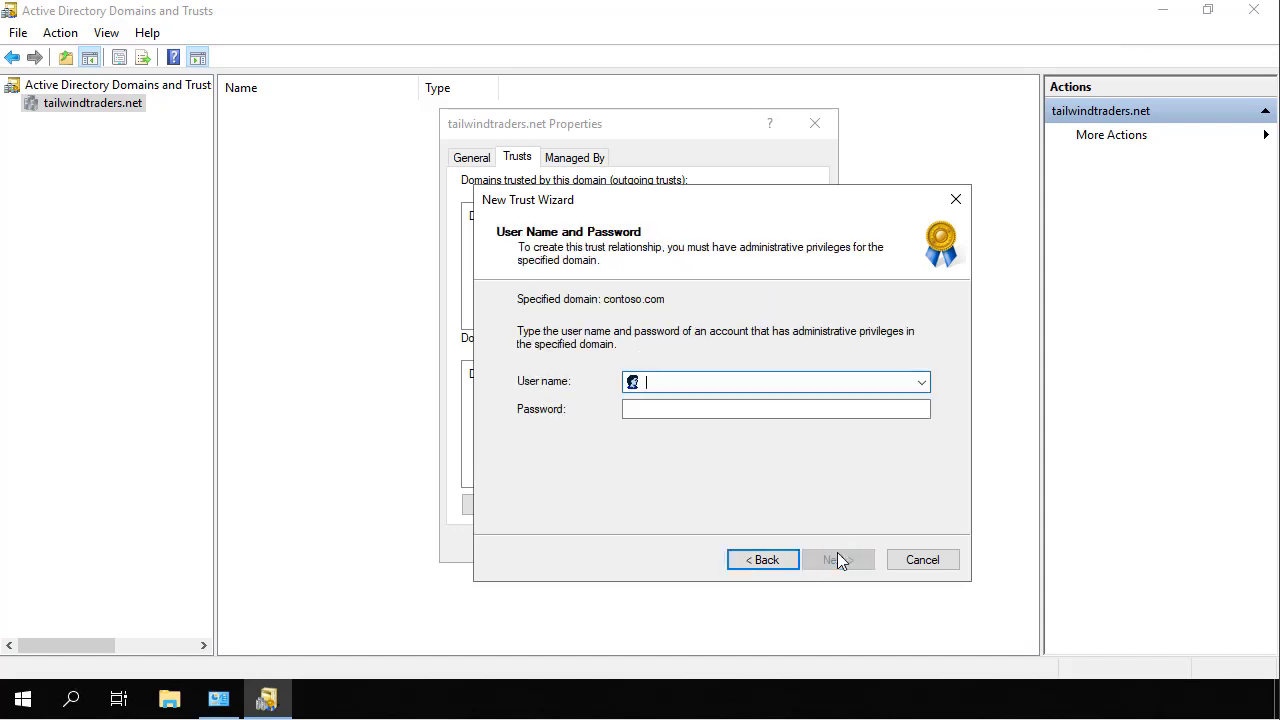
{"action": "type", "text": "contoso\\"}
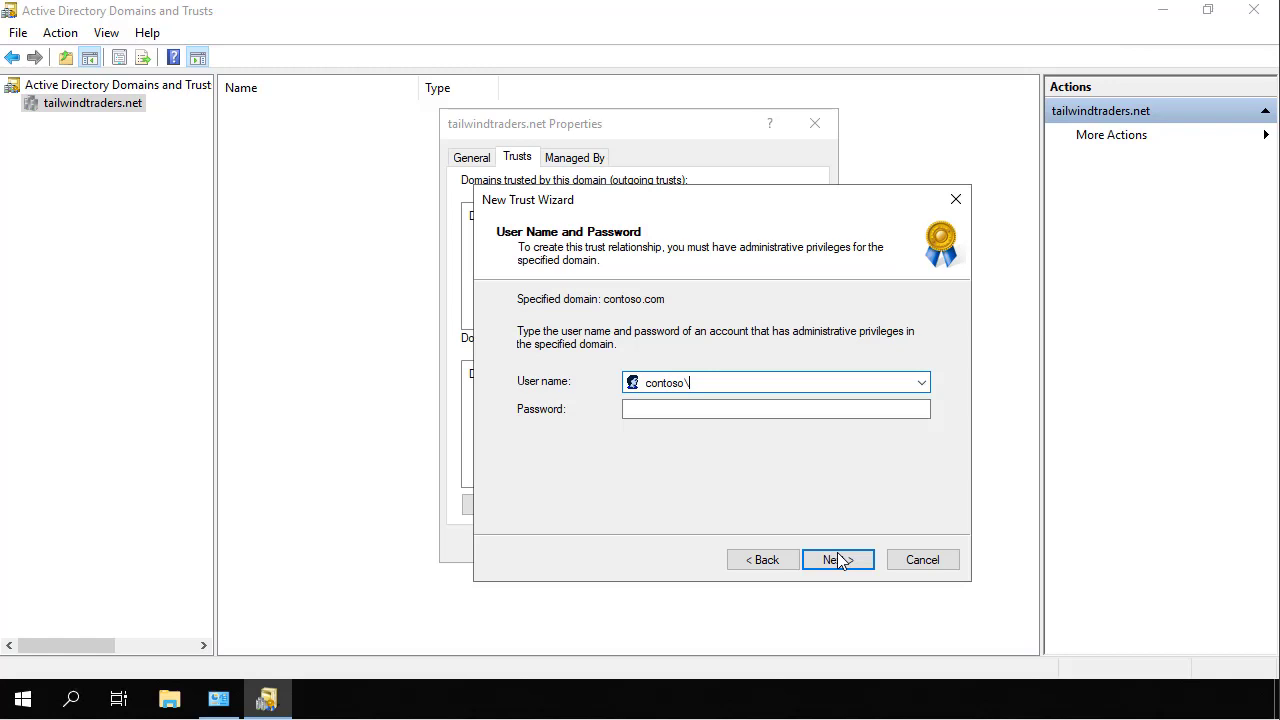
{"action": "type", "text": "administrator"}
{"action": "key", "text": "Tab"}
{"action": "type", "text": "Pa55w.rd"}
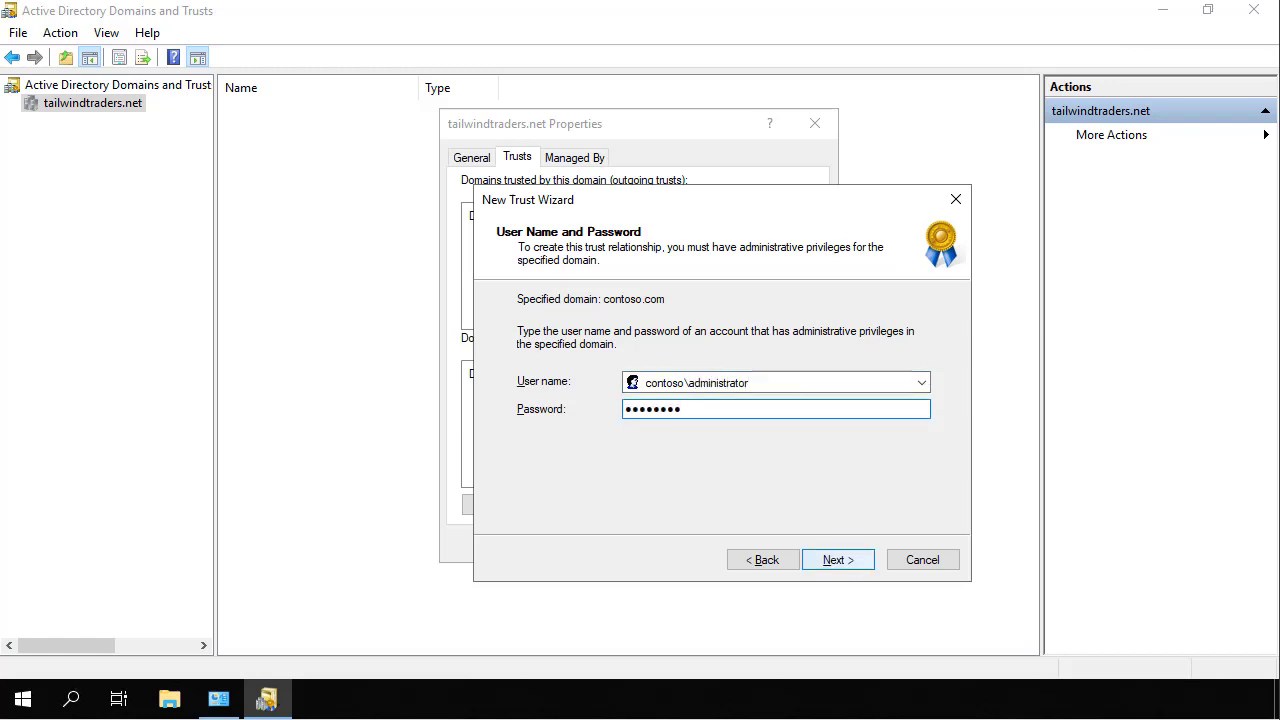
{"action": "left_click", "coordinate": [856, 562]}
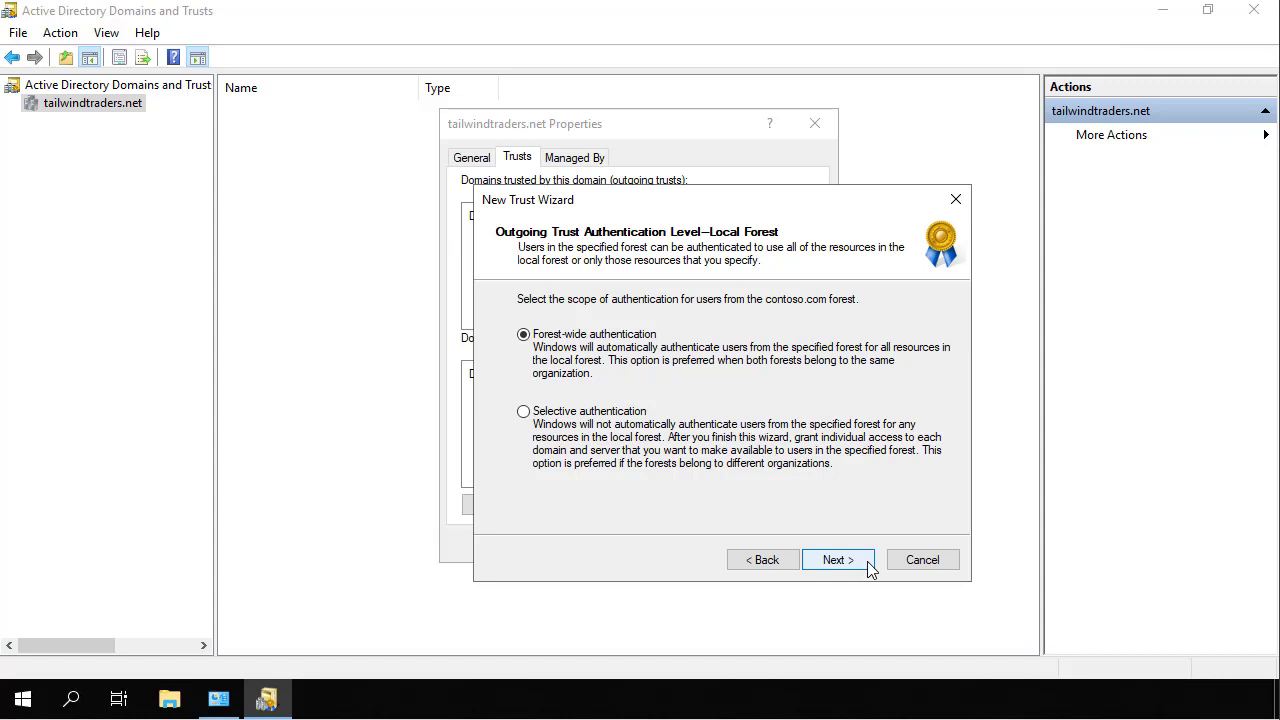
Keep forest-wide authentication for both the local forest and the contoso.com forest.
{"action": "left_click", "coordinate": [869, 569]}
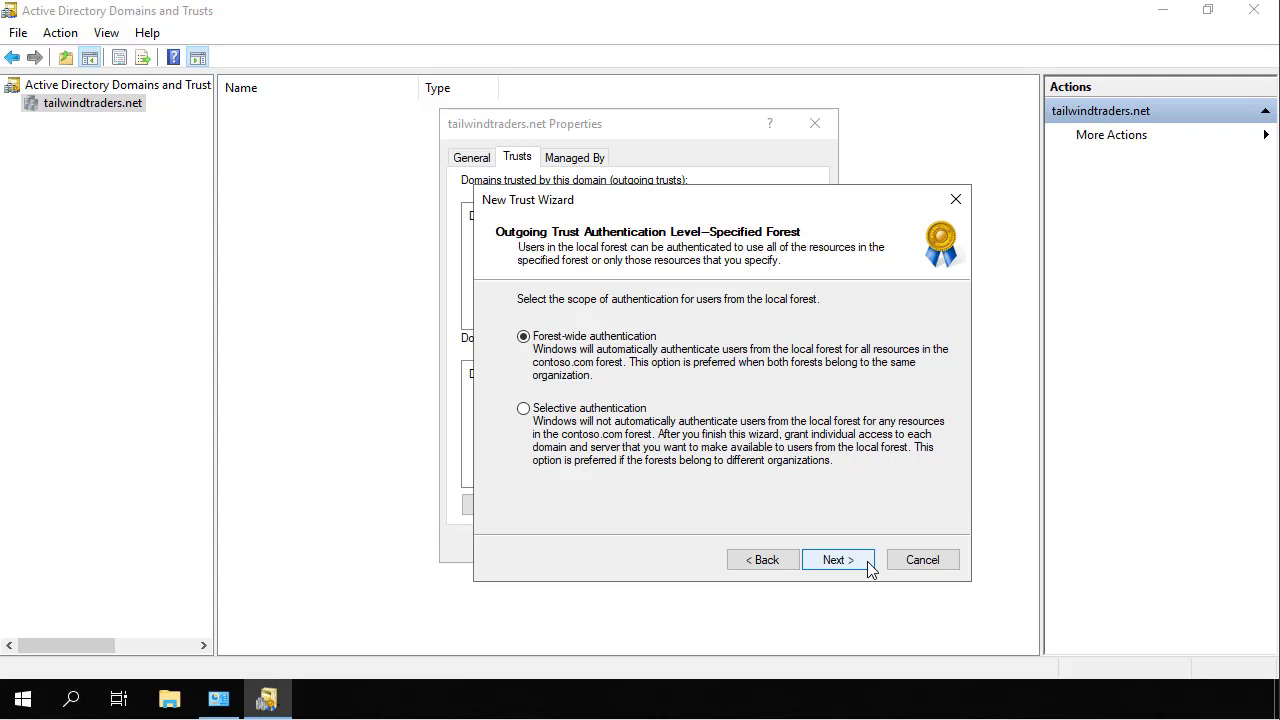
{"action": "left_click", "coordinate": [868, 567]}
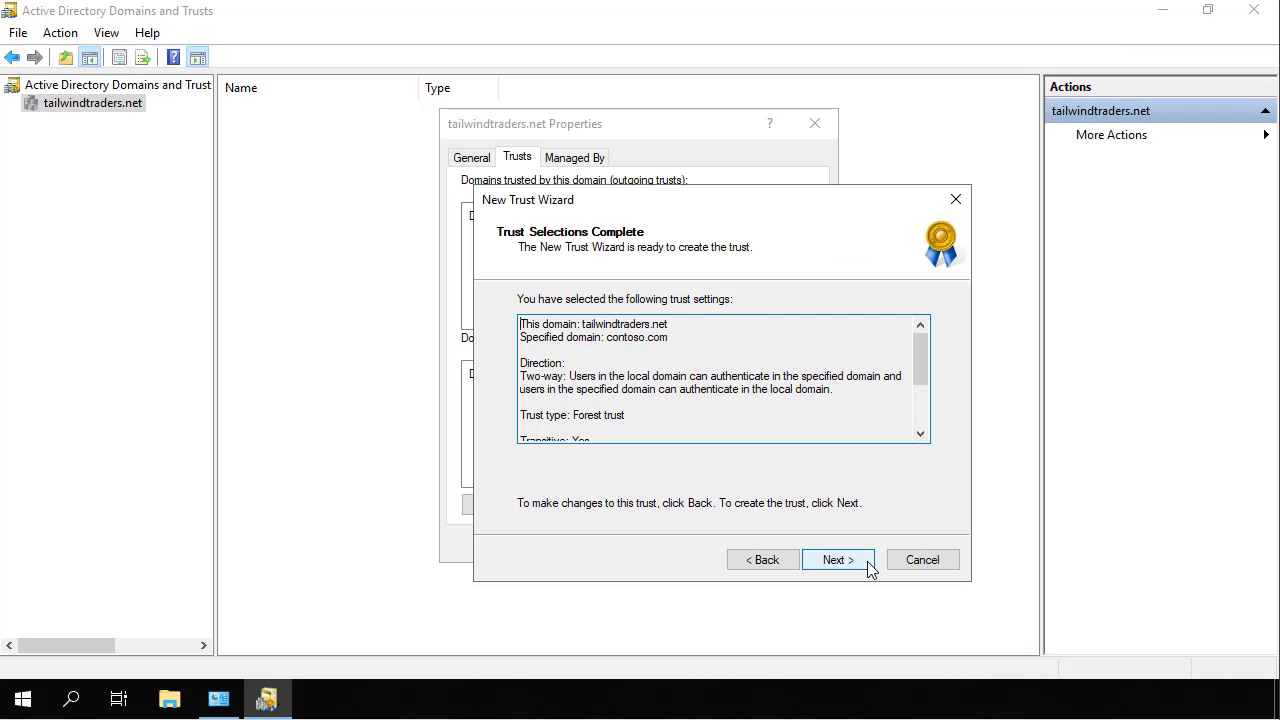
Create the trust, confirm both the outgoing and incoming trusts, and finish the wizard.
{"action": "left_click", "coordinate": [868, 567]}
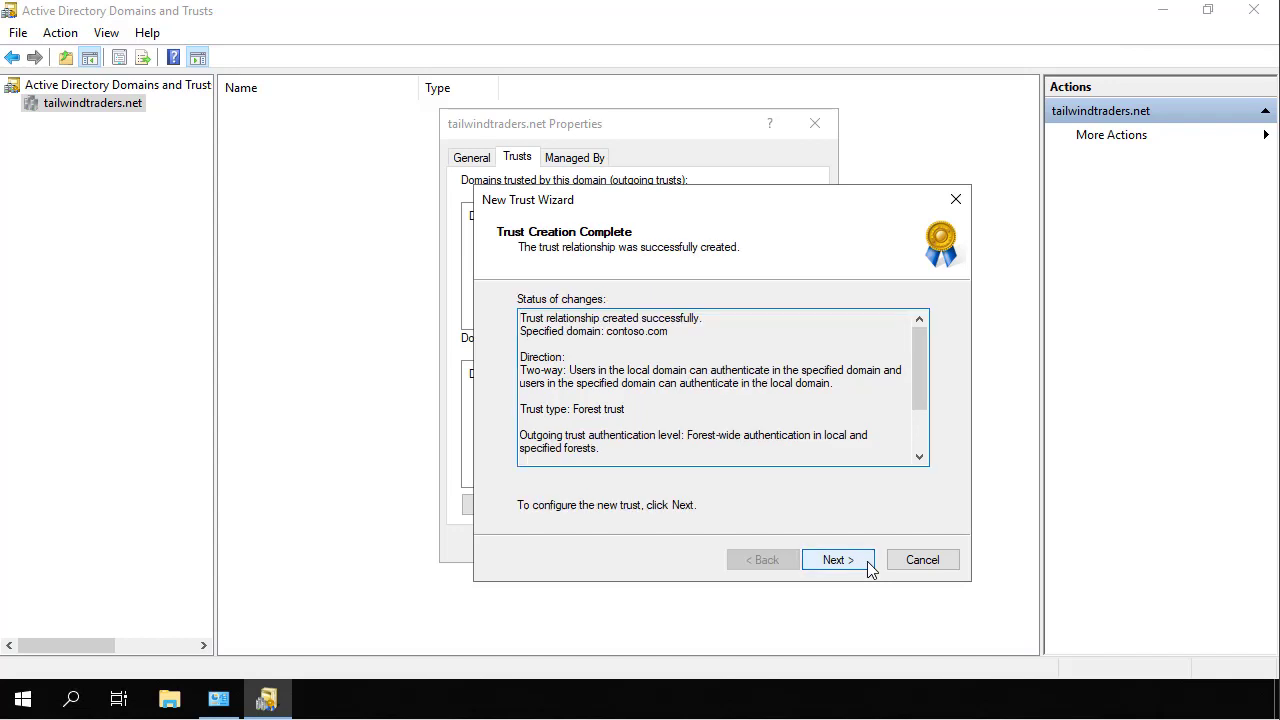
{"action": "left_click", "coordinate": [868, 567]}
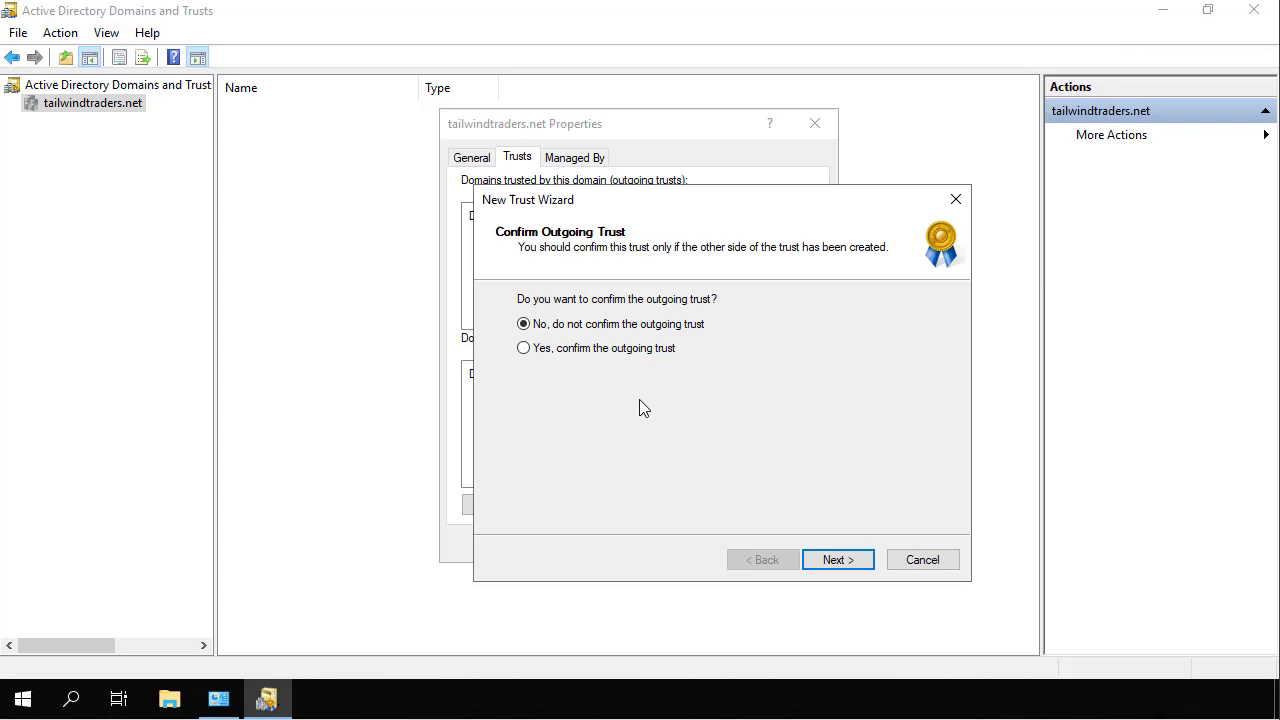
{"action": "left_click", "coordinate": [630, 350]}
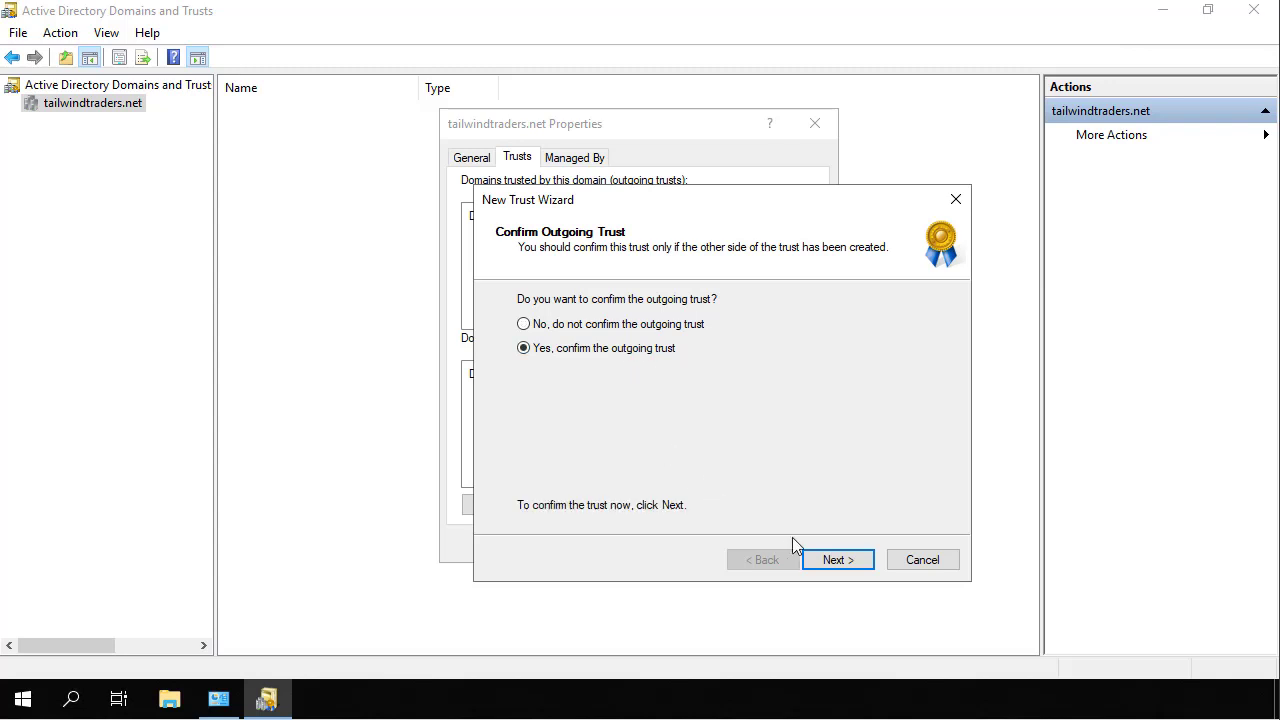
{"action": "left_click", "coordinate": [834, 564]}
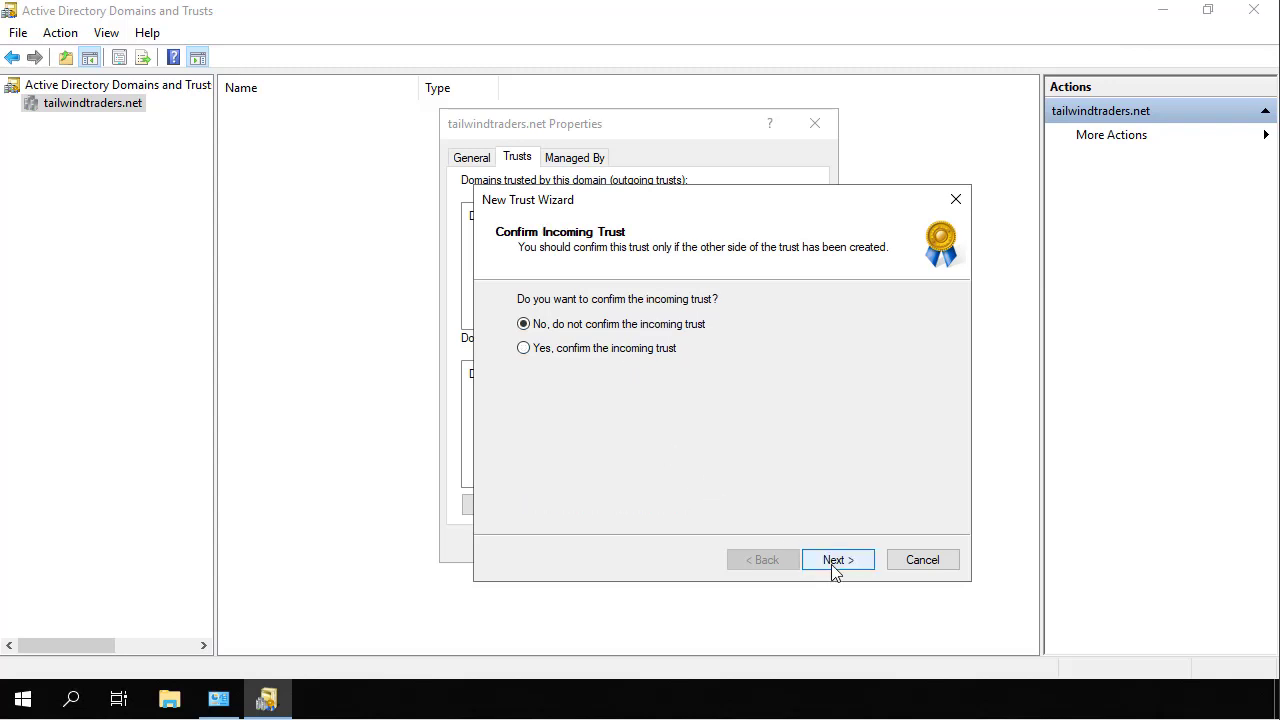
{"action": "left_click", "coordinate": [654, 350]}
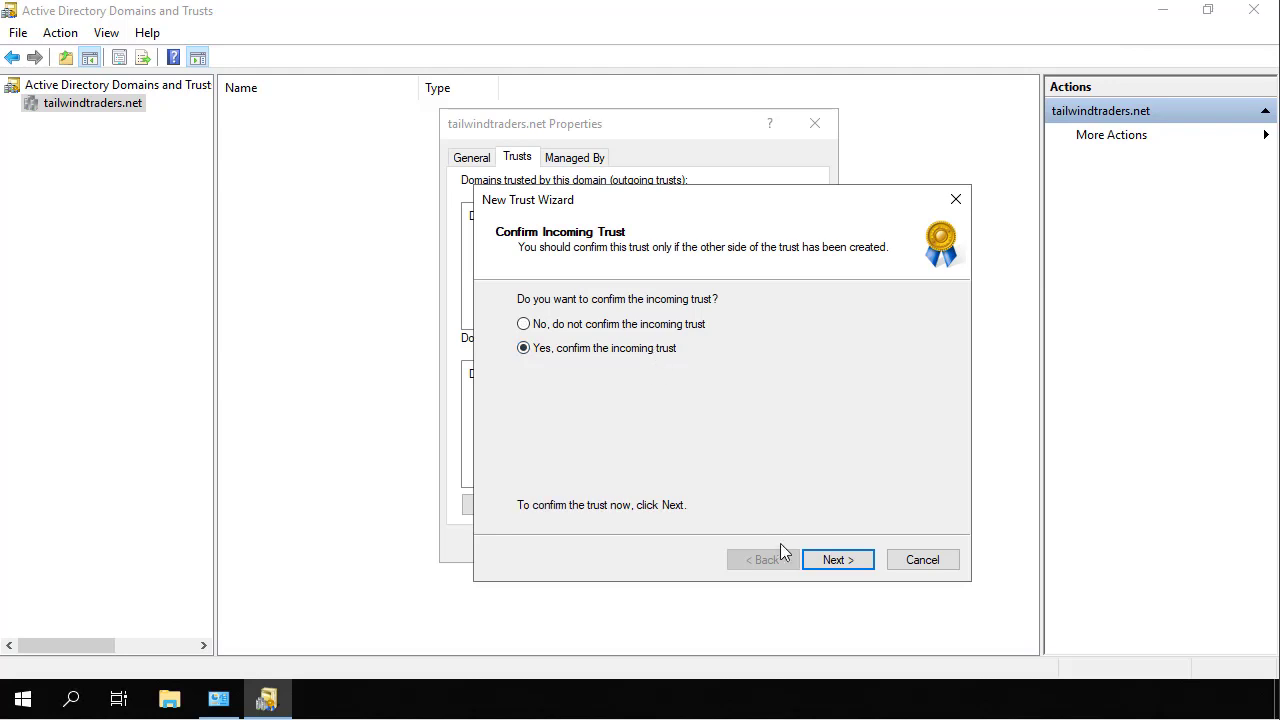
{"action": "left_click", "coordinate": [820, 558]}
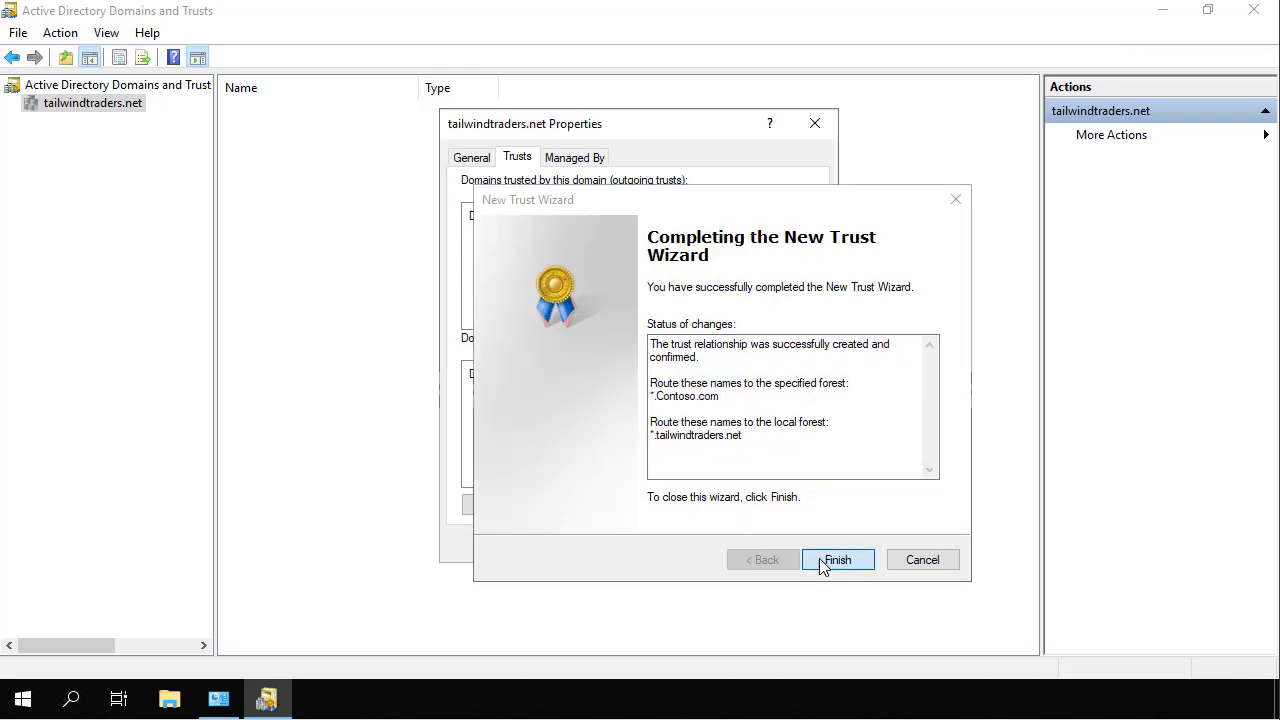
{"action": "left_click", "coordinate": [822, 563]}
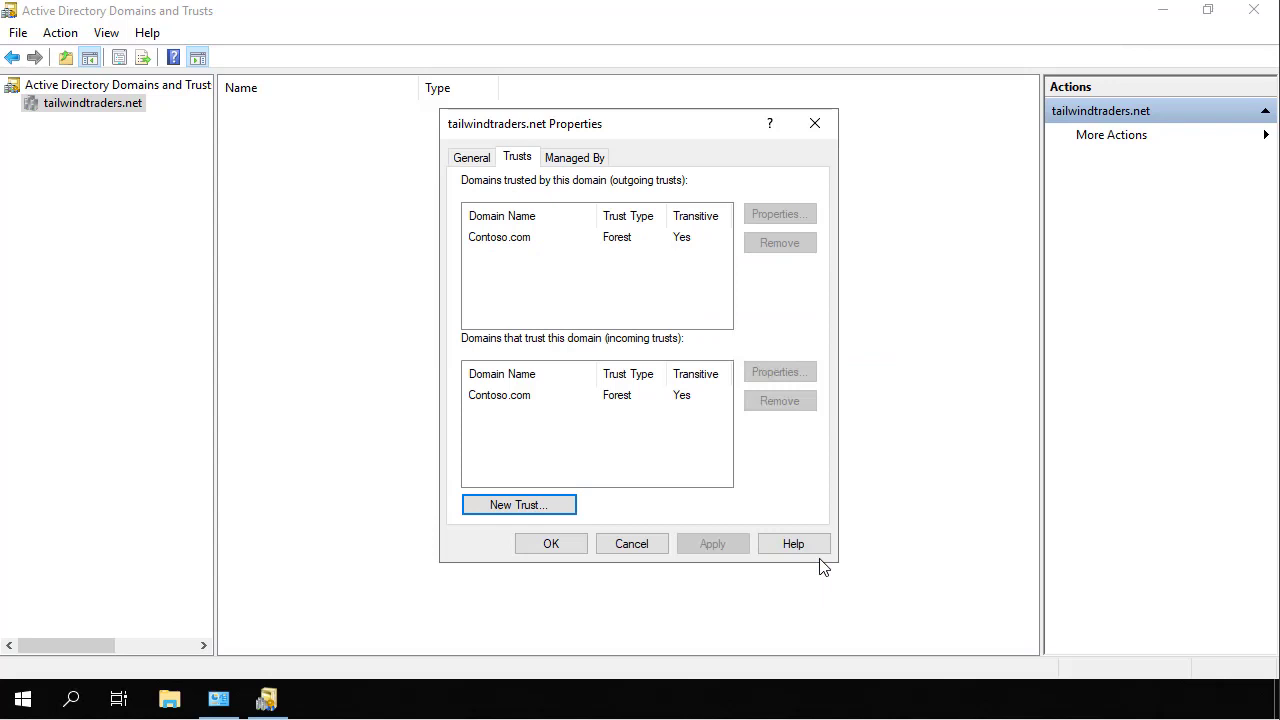